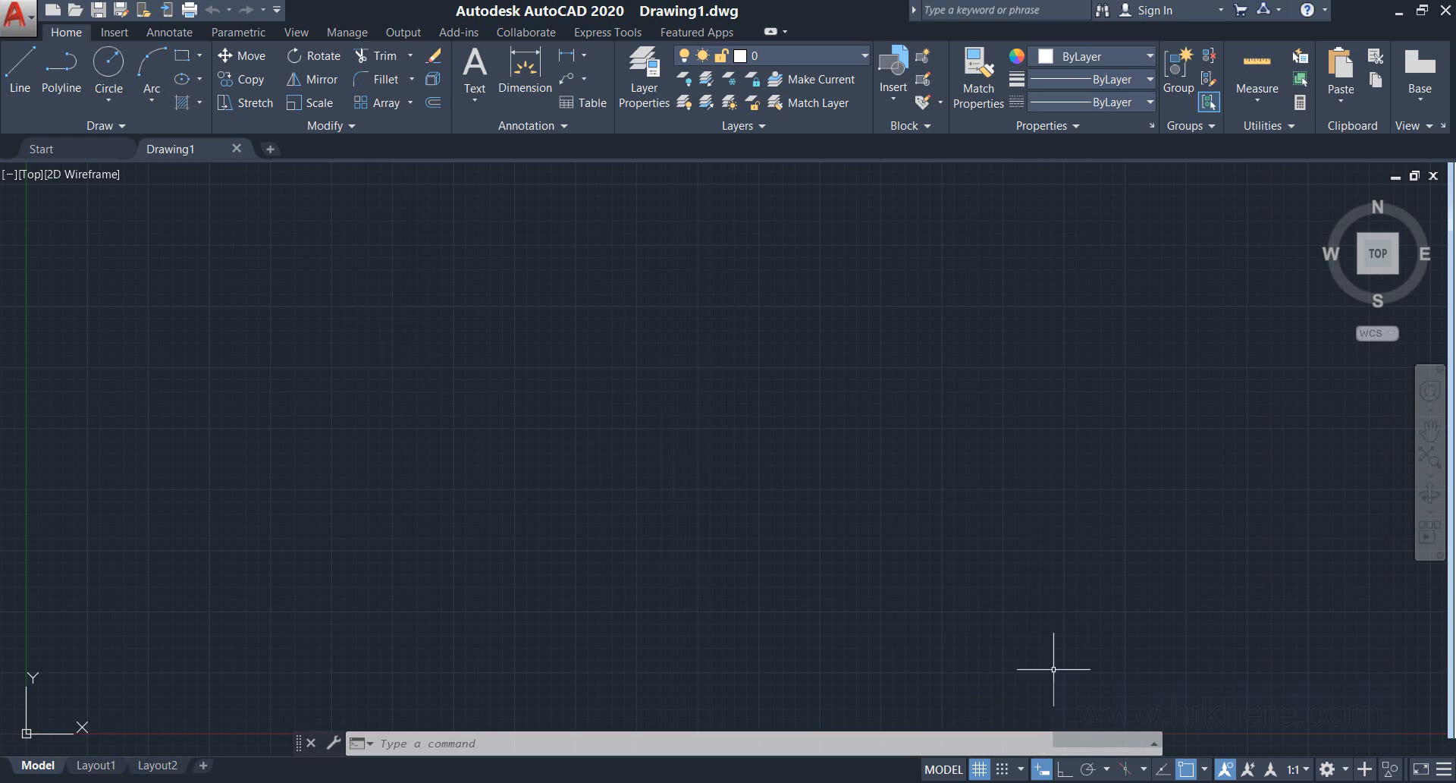
Switch dynamic input off and back on
{"action": "left_click", "coordinate": [1041, 769]}
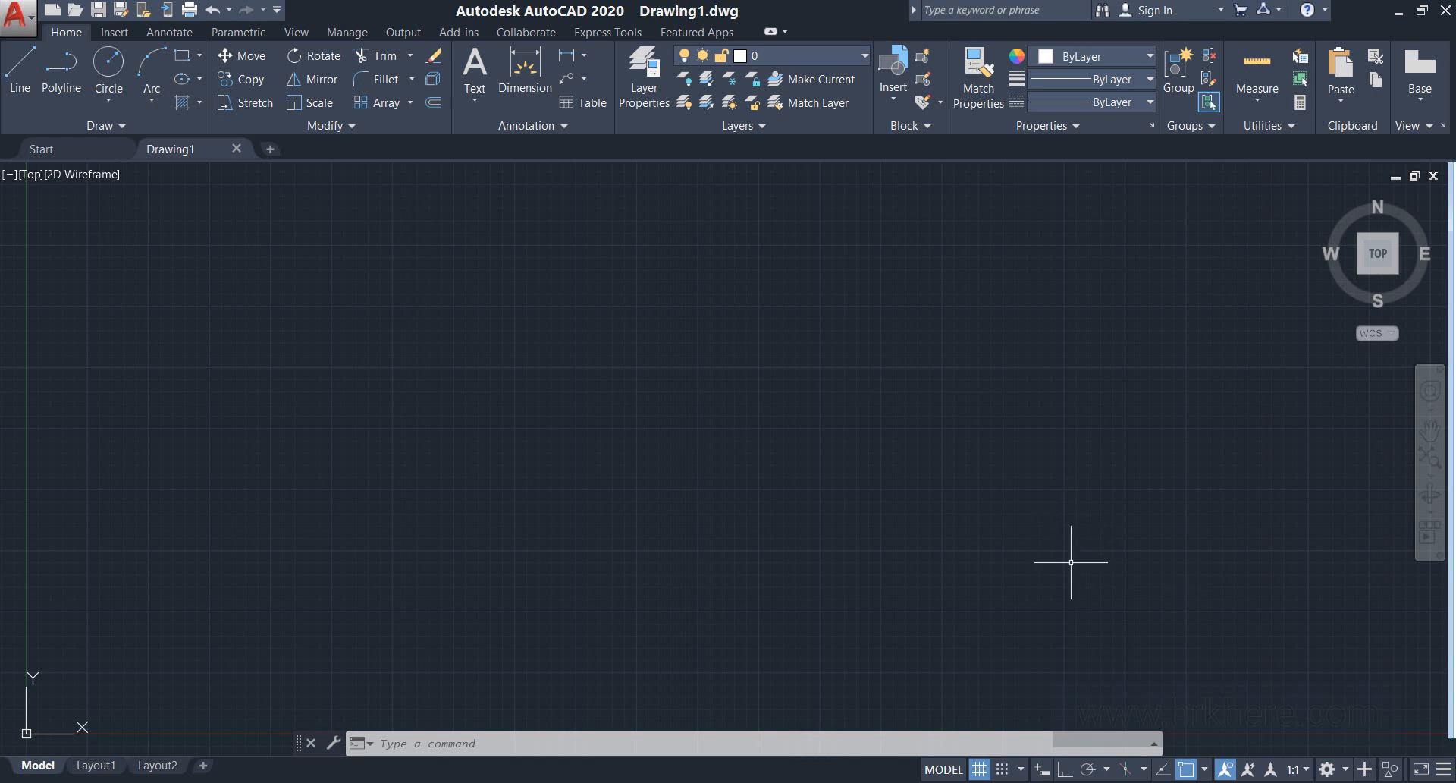
{"action": "left_click", "coordinate": [1042, 771]}
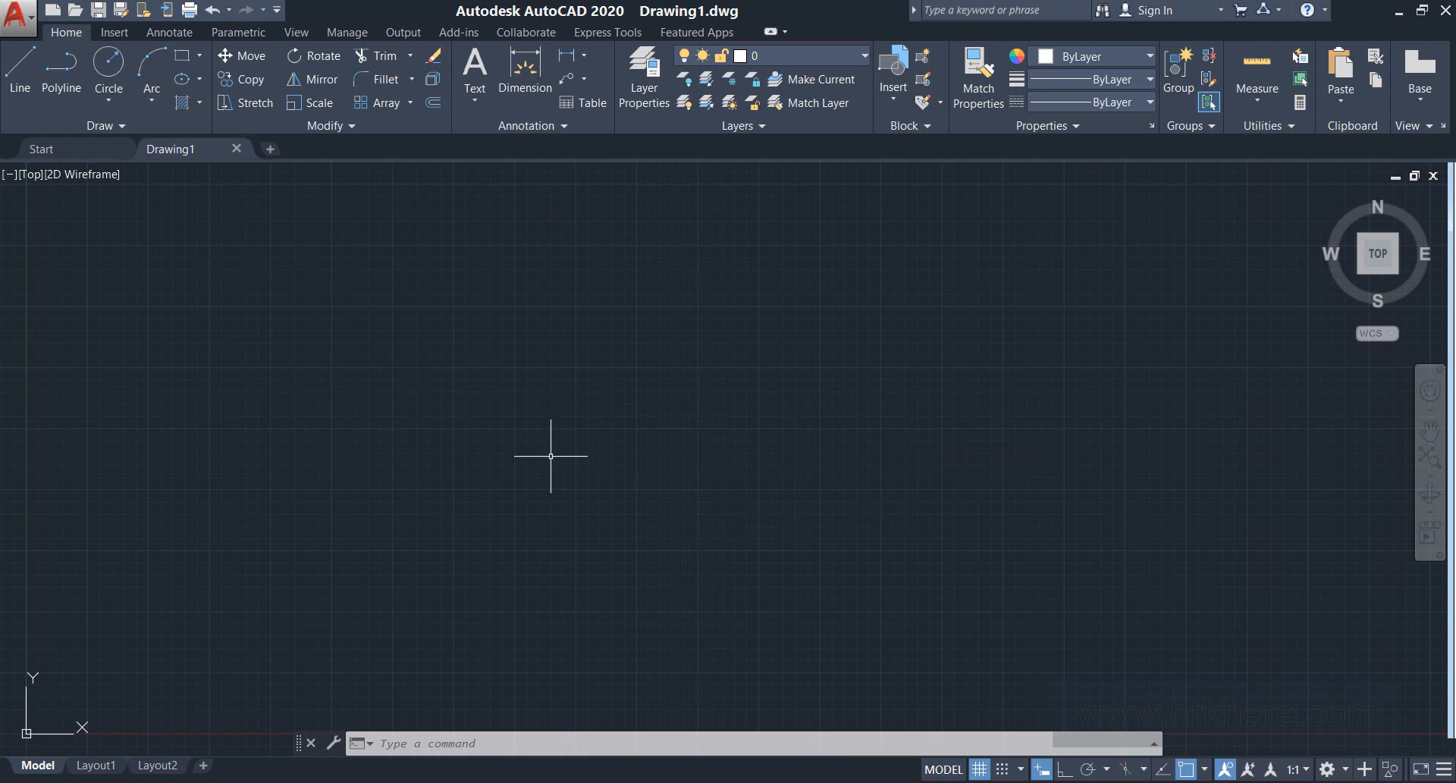
Draw a 5-sided polygon inscribed in a circle of radius 5, centred at about (17.66, 14.98)
{"action": "left_click", "coordinate": [202, 55]}
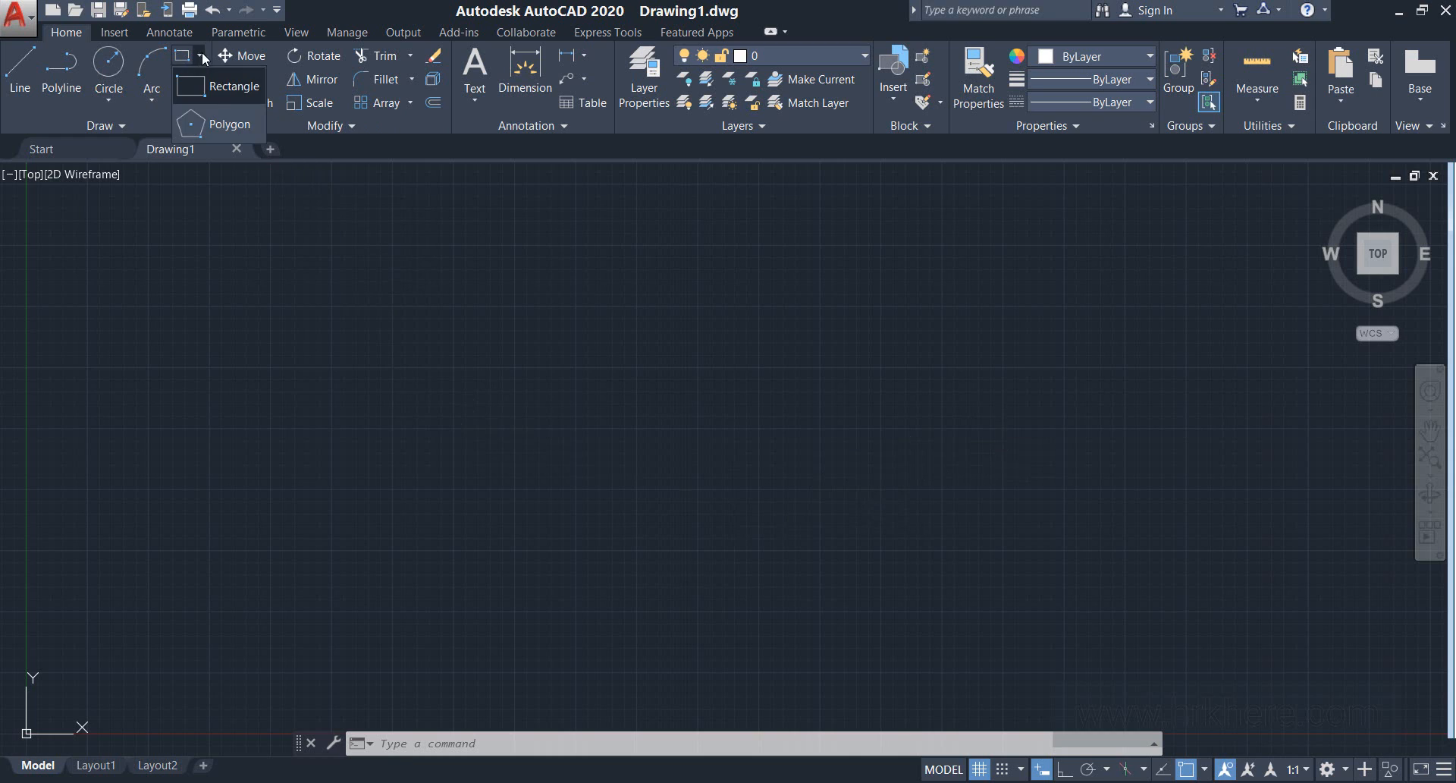
{"action": "left_click", "coordinate": [219, 125]}
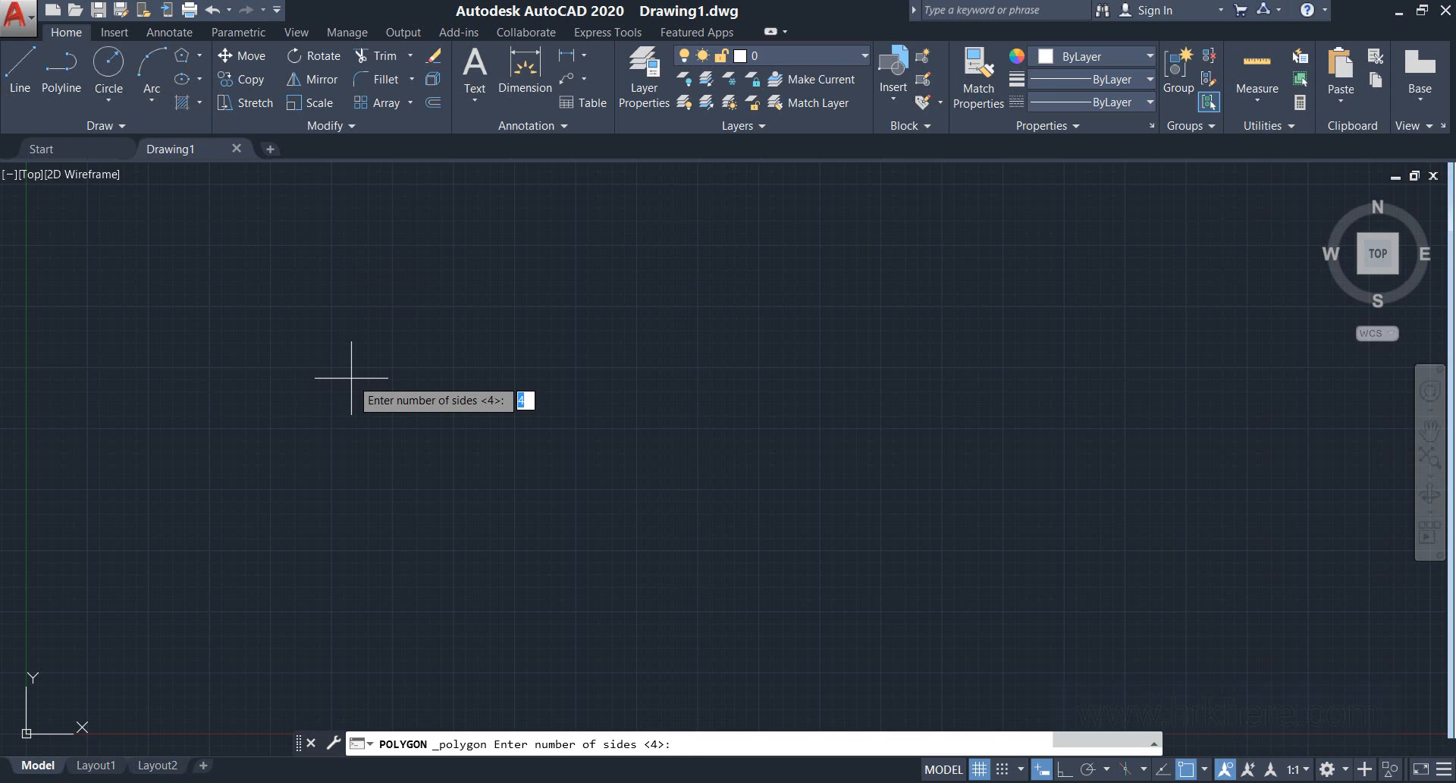
{"action": "type", "text": "5"}
{"action": "key", "text": "Return"}
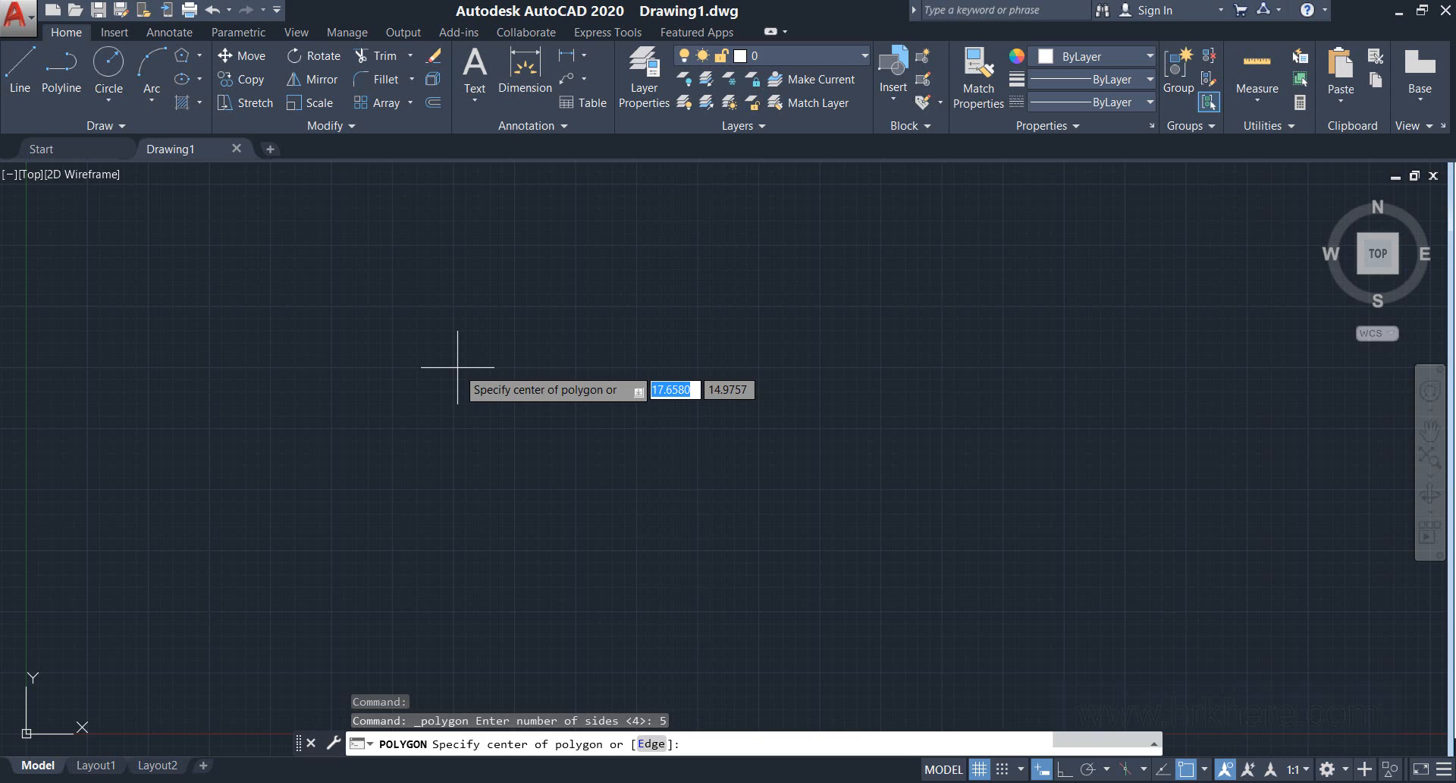
{"action": "left_click", "coordinate": [457, 367]}
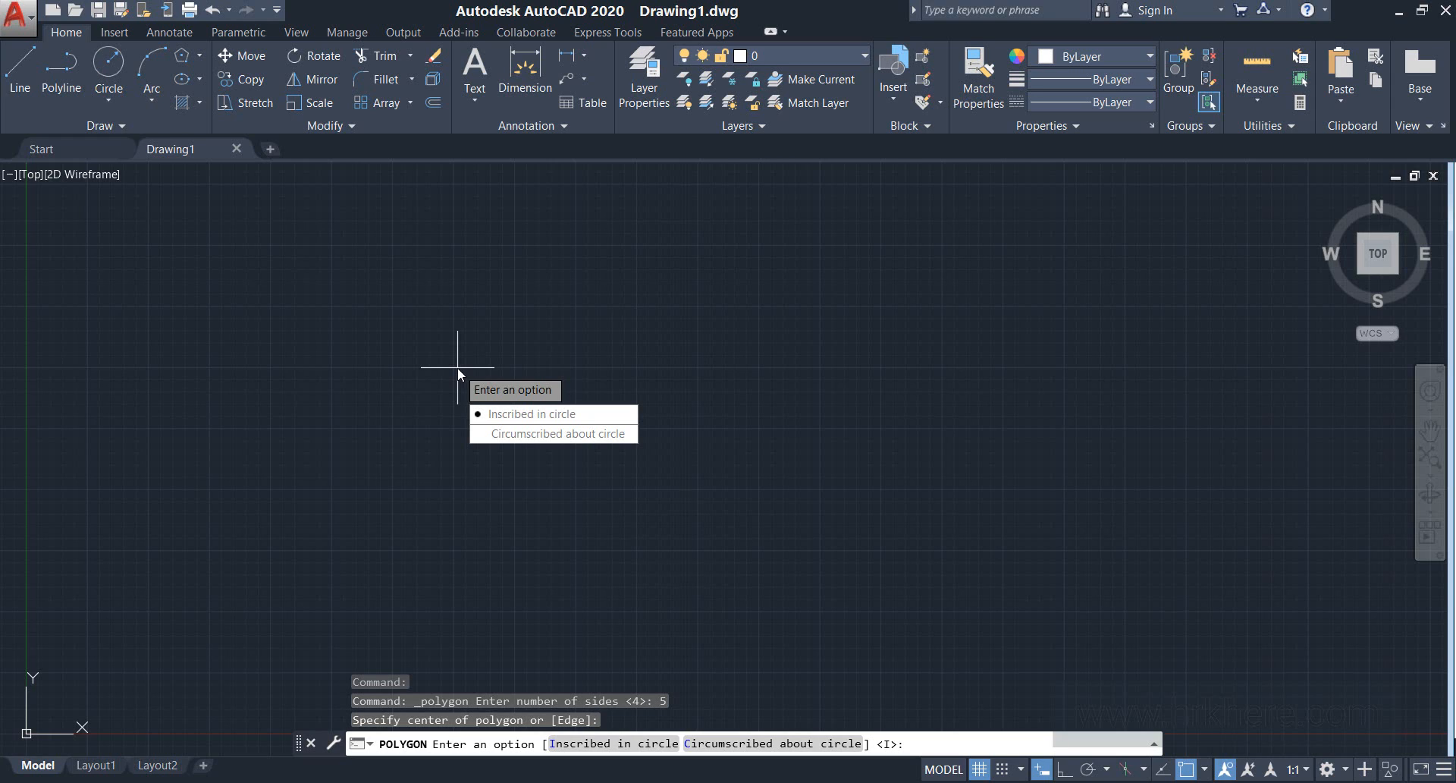
{"action": "left_click", "coordinate": [520, 416]}
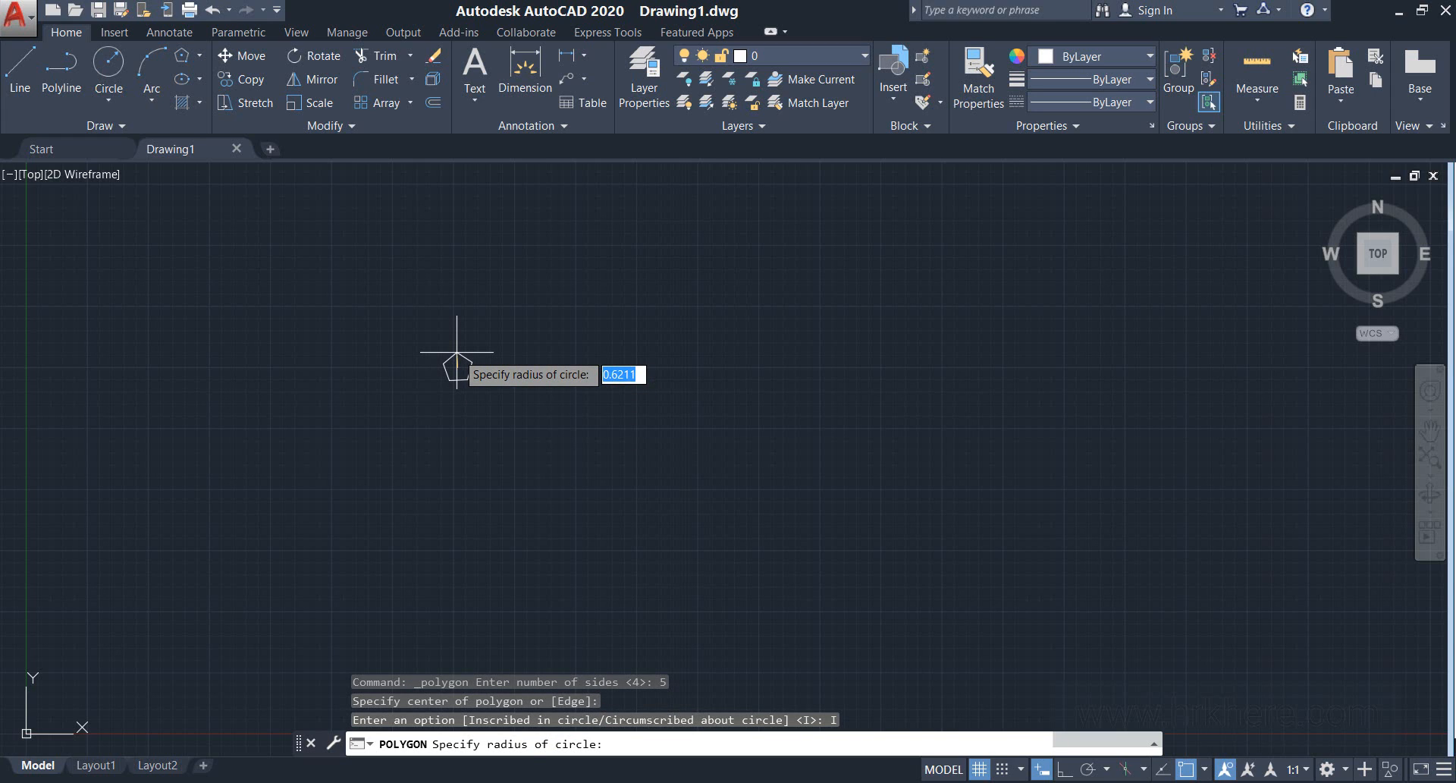
{"action": "type", "text": "5"}
{"action": "key", "text": "Return"}
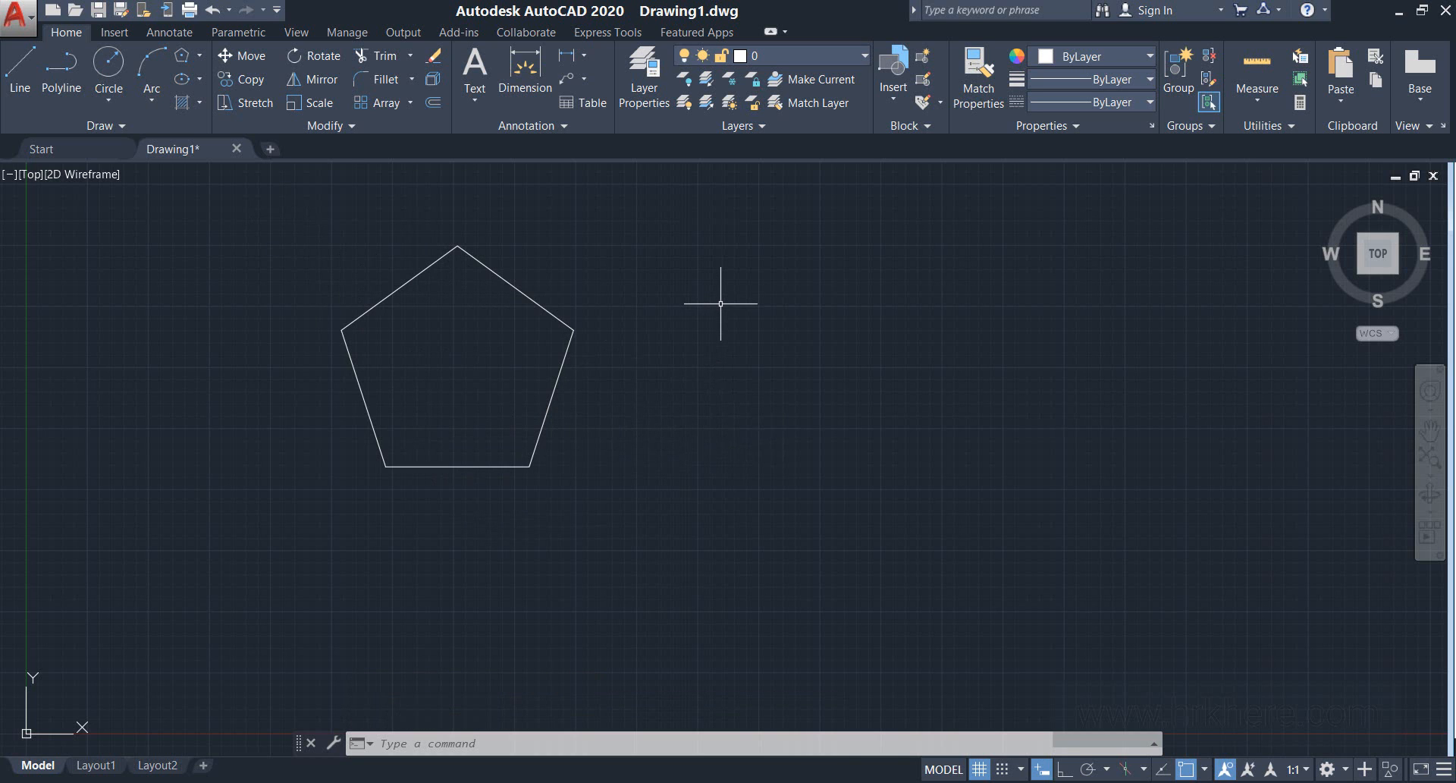
Draw a second 5-sided polygon, circumscribed about a circle of radius 5, to the right of the first pentagon at about the same height
{"action": "scroll", "coordinate": [720, 303], "scroll_direction": "down", "scroll_amount": 2}
{"action": "mouse_move", "coordinate": [722, 304]}
{"action": "middle_mouse_down"}
{"action": "mouse_move", "coordinate": [709, 360]}
{"action": "mouse_move", "coordinate": [656, 362]}
{"action": "middle_mouse_up"}
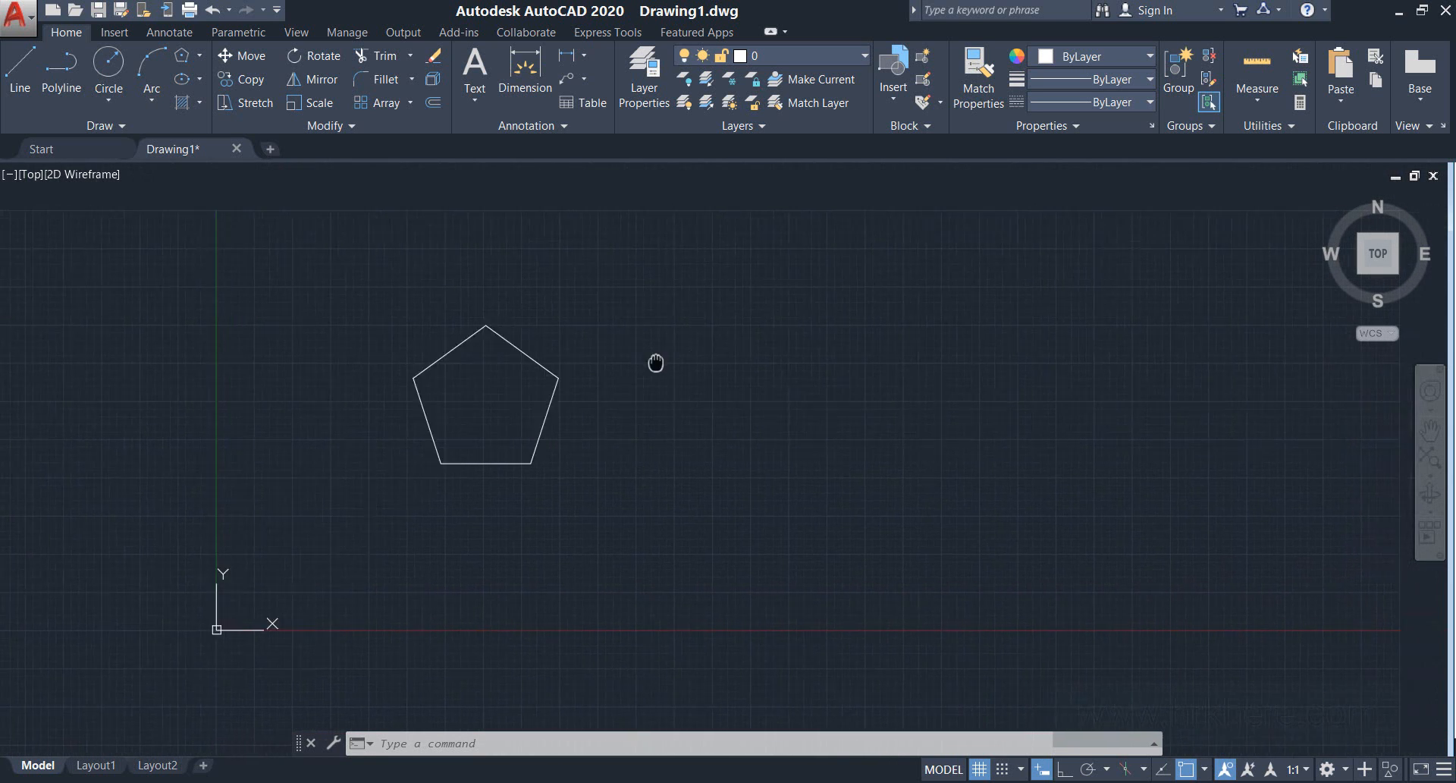
{"action": "scroll", "coordinate": [657, 360], "scroll_direction": "up", "scroll_amount": 2}
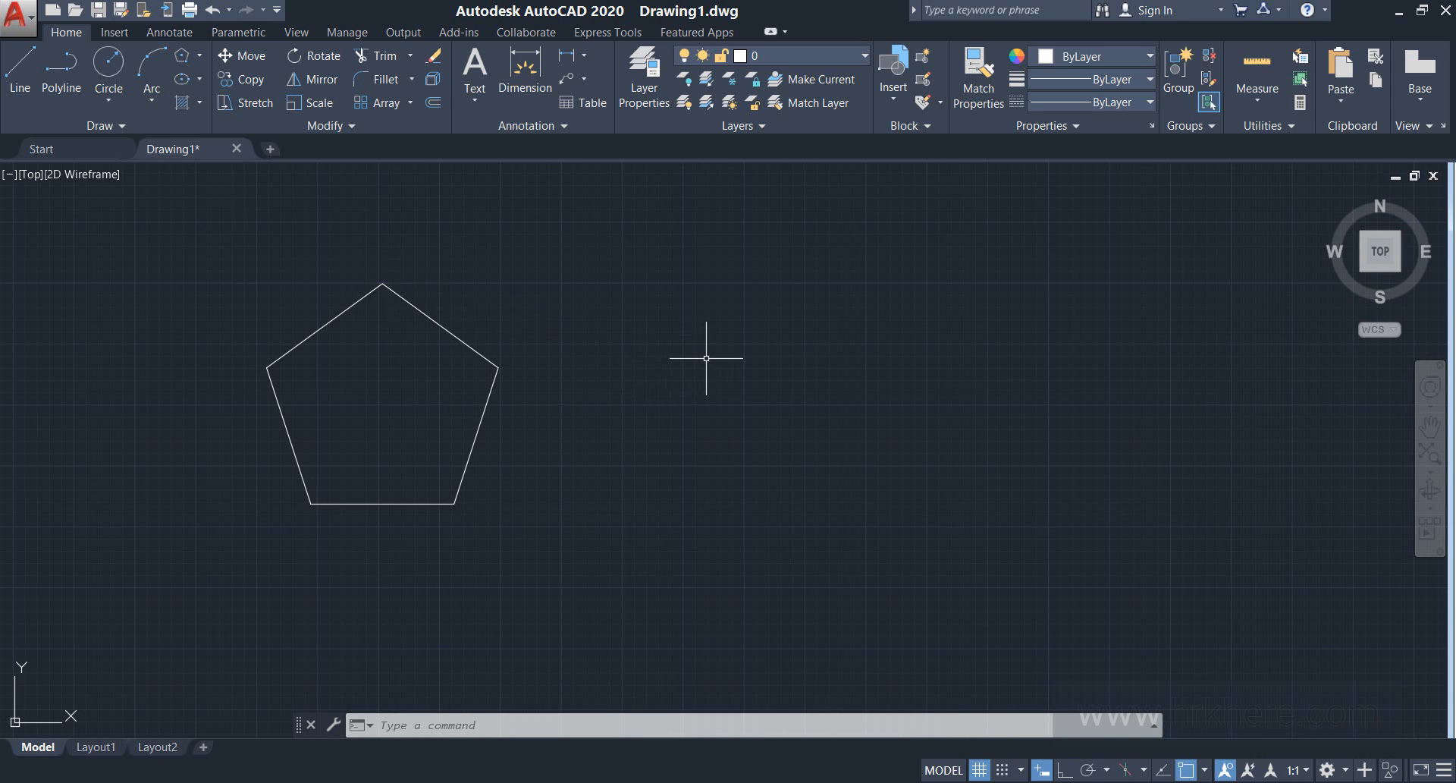
{"action": "left_click", "coordinate": [196, 55]}
{"action": "left_click", "coordinate": [225, 124]}
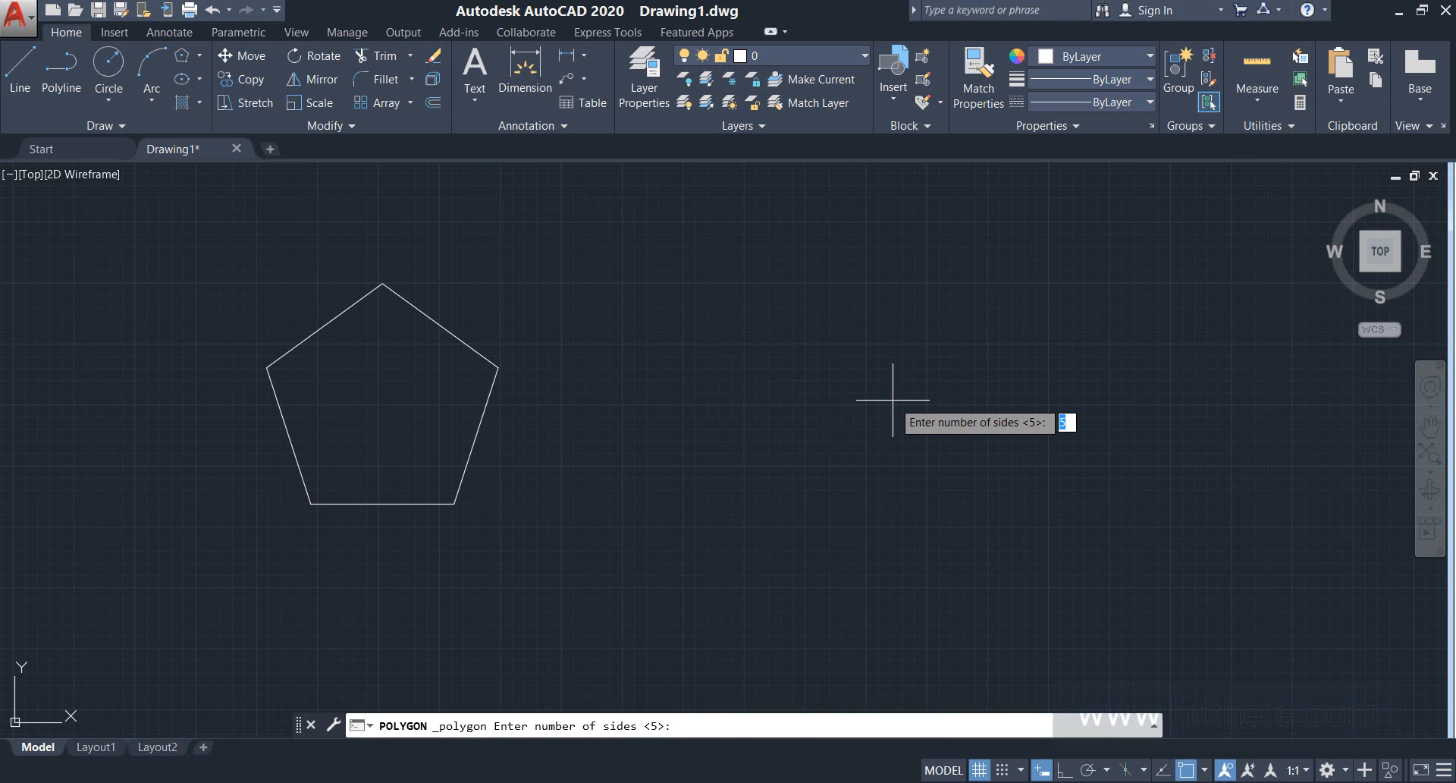
{"action": "type", "text": "5"}
{"action": "key", "text": "Return"}
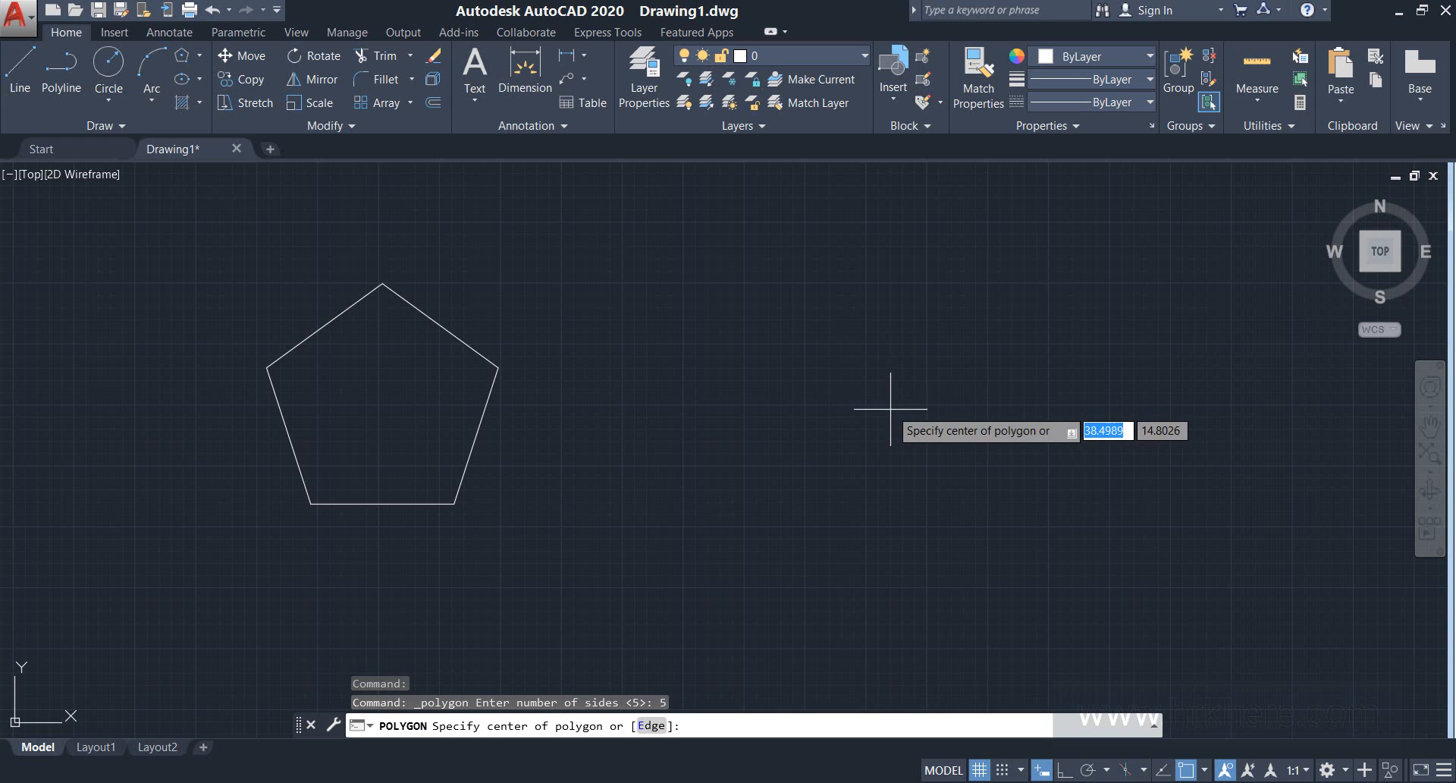
{"action": "left_click", "coordinate": [930, 406]}
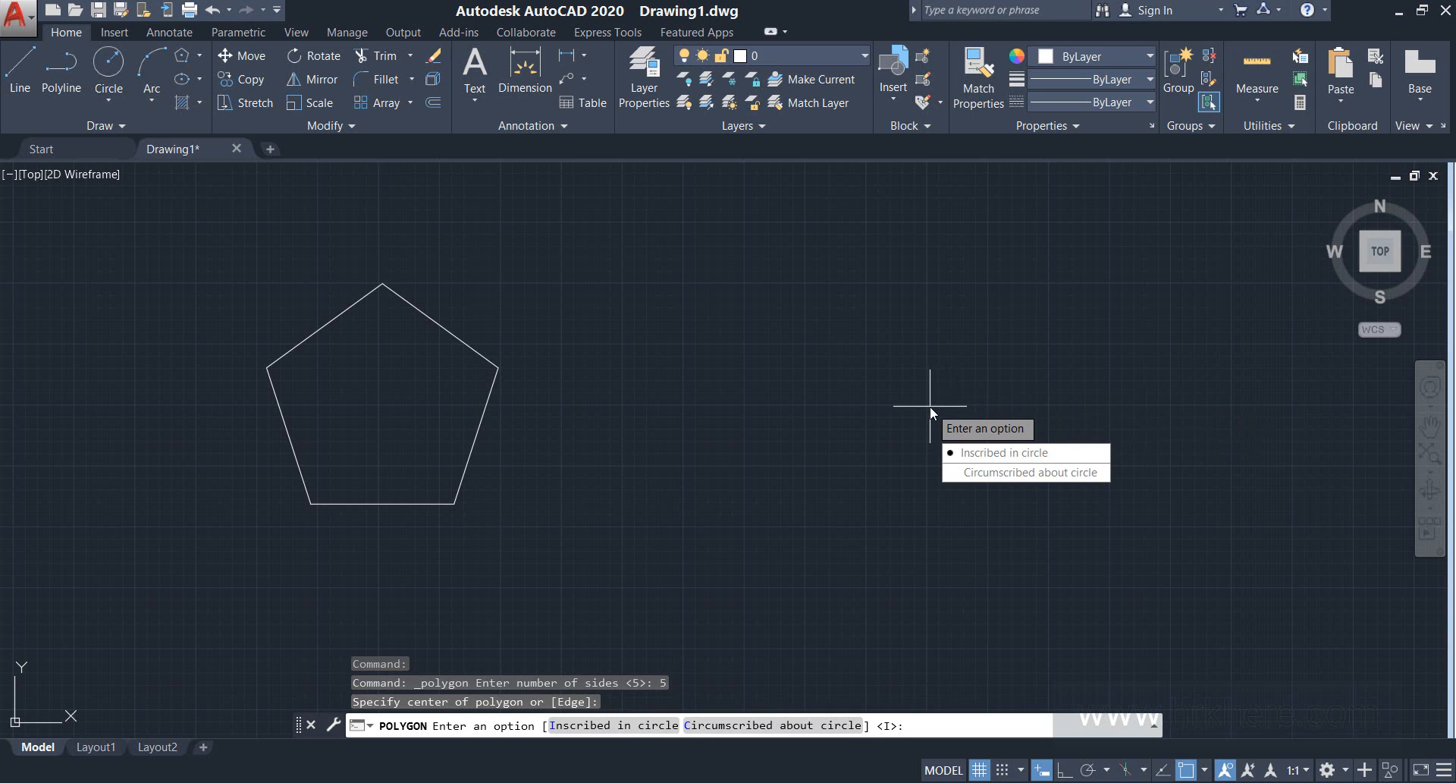
{"action": "left_click", "coordinate": [988, 474]}
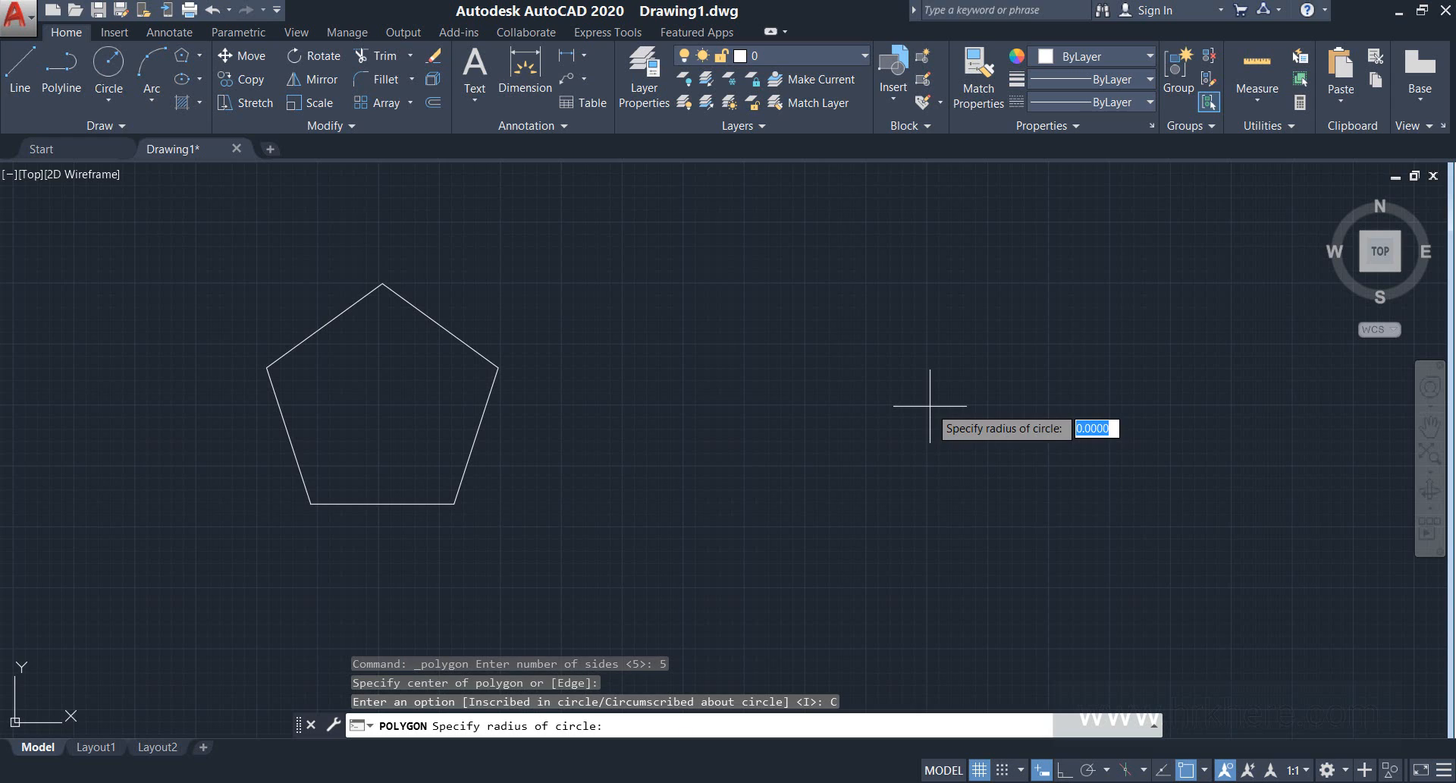
{"action": "type", "text": "5"}
{"action": "key", "text": "Return"}
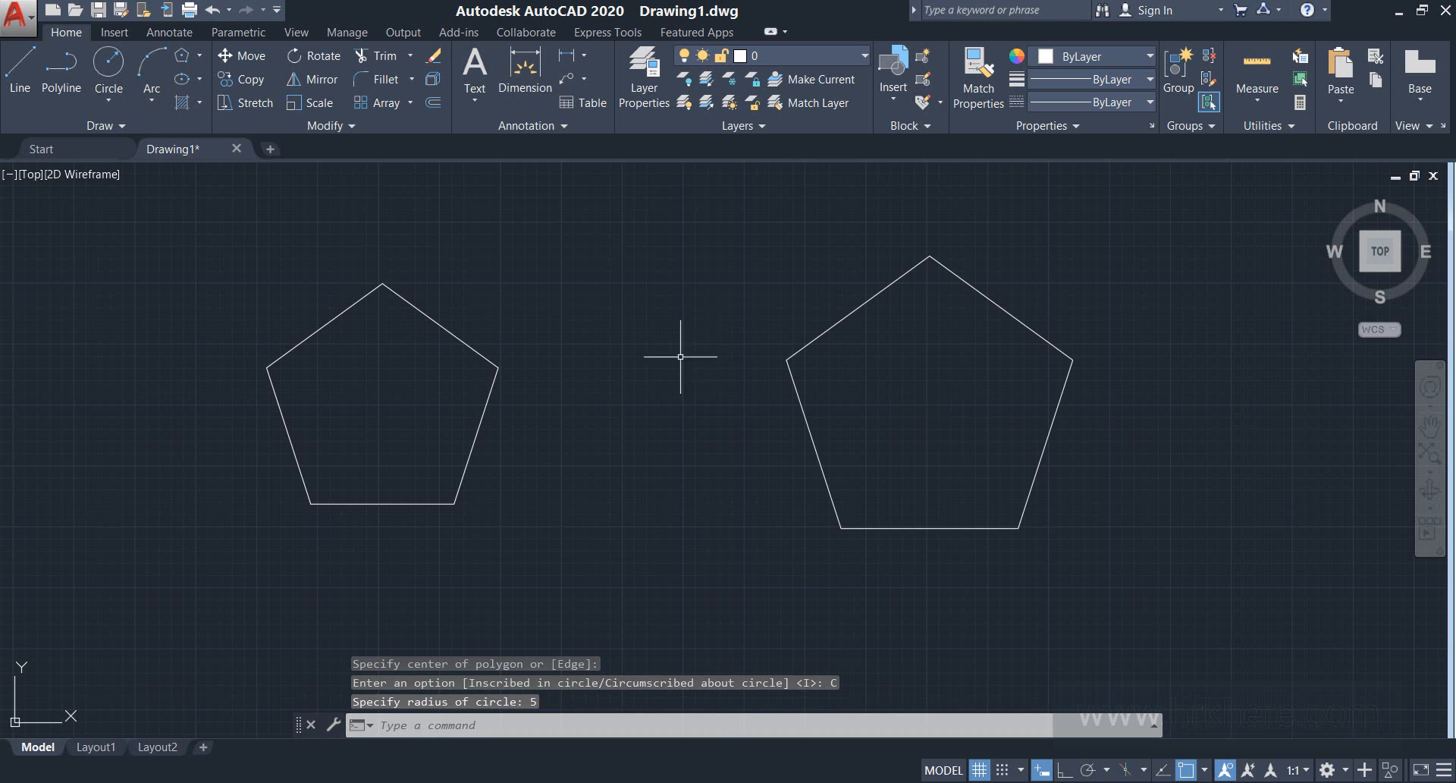
{"action": "left_click", "coordinate": [182, 225]}
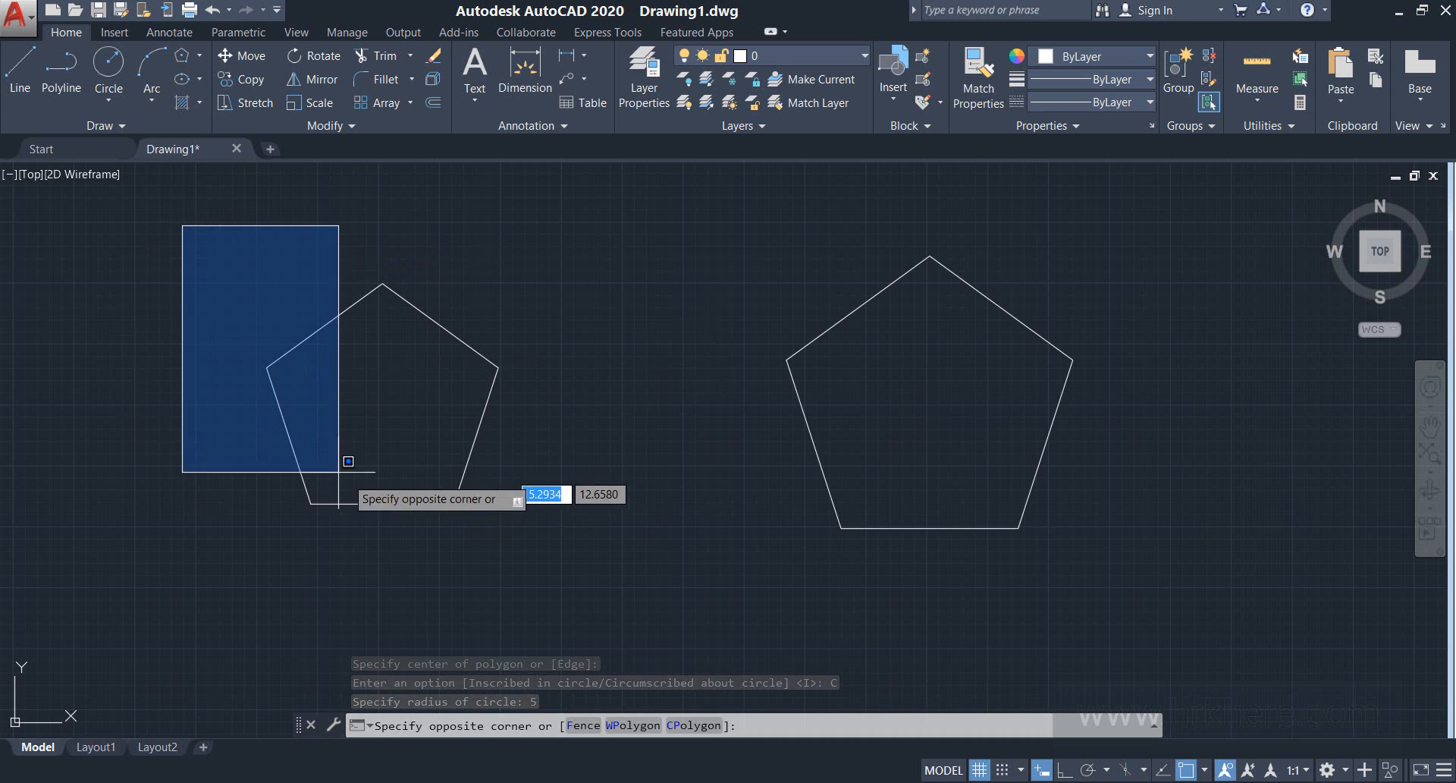
{"action": "left_click", "coordinate": [599, 552]}
{"action": "key", "text": "Escape"}
{"action": "left_click", "coordinate": [725, 199]}
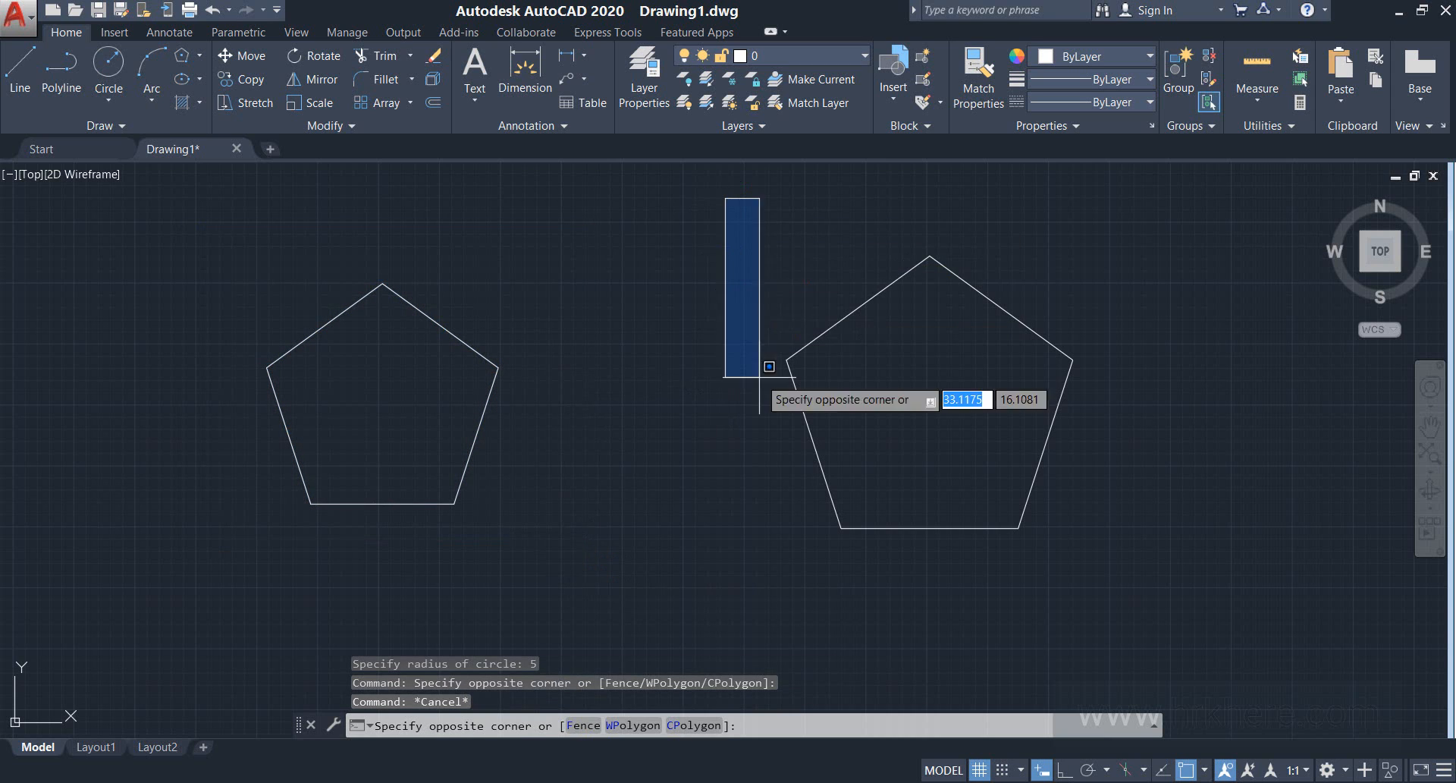
{"action": "key", "text": "Escape"}
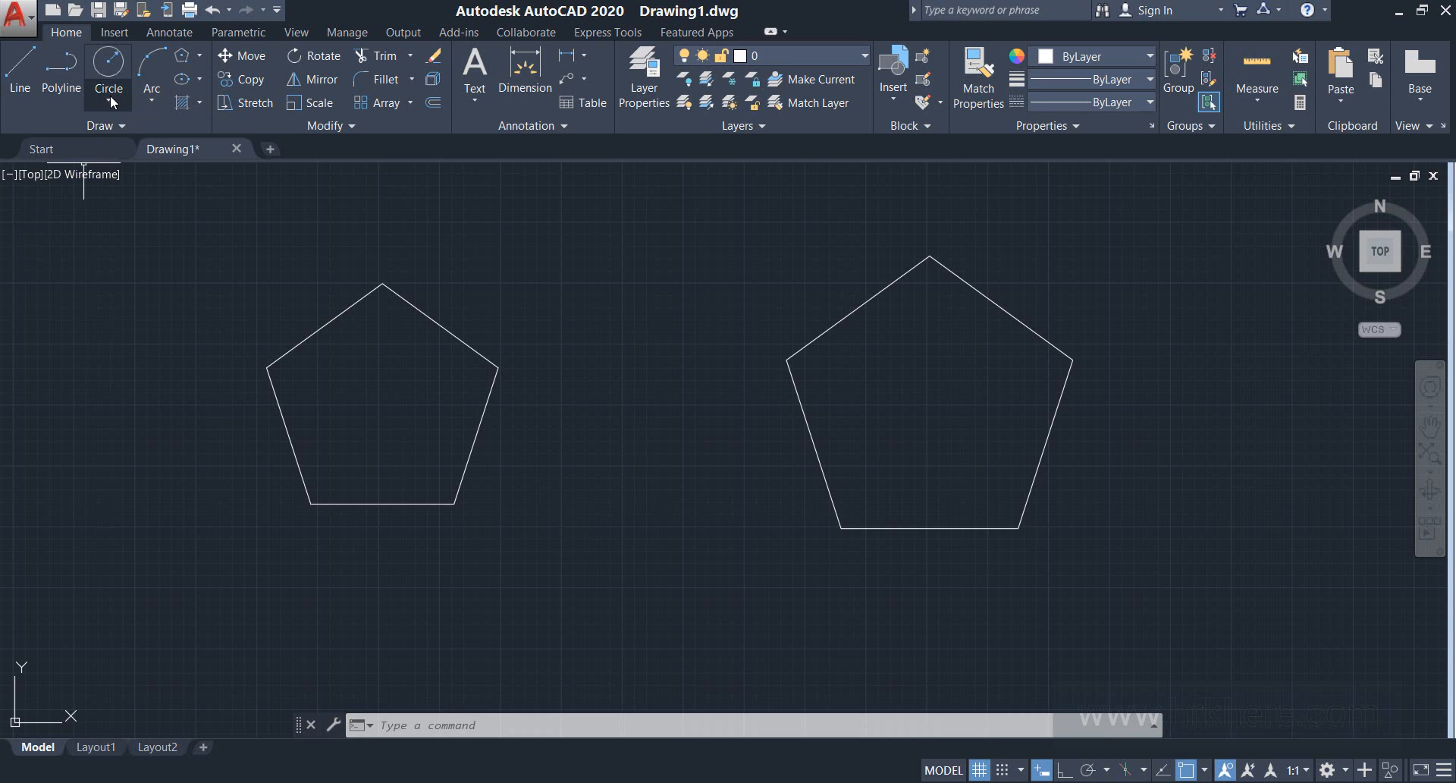
Draw a circle of radius 5 centred on the inscribed left-hand pentagon
{"action": "left_click", "coordinate": [109, 64]}
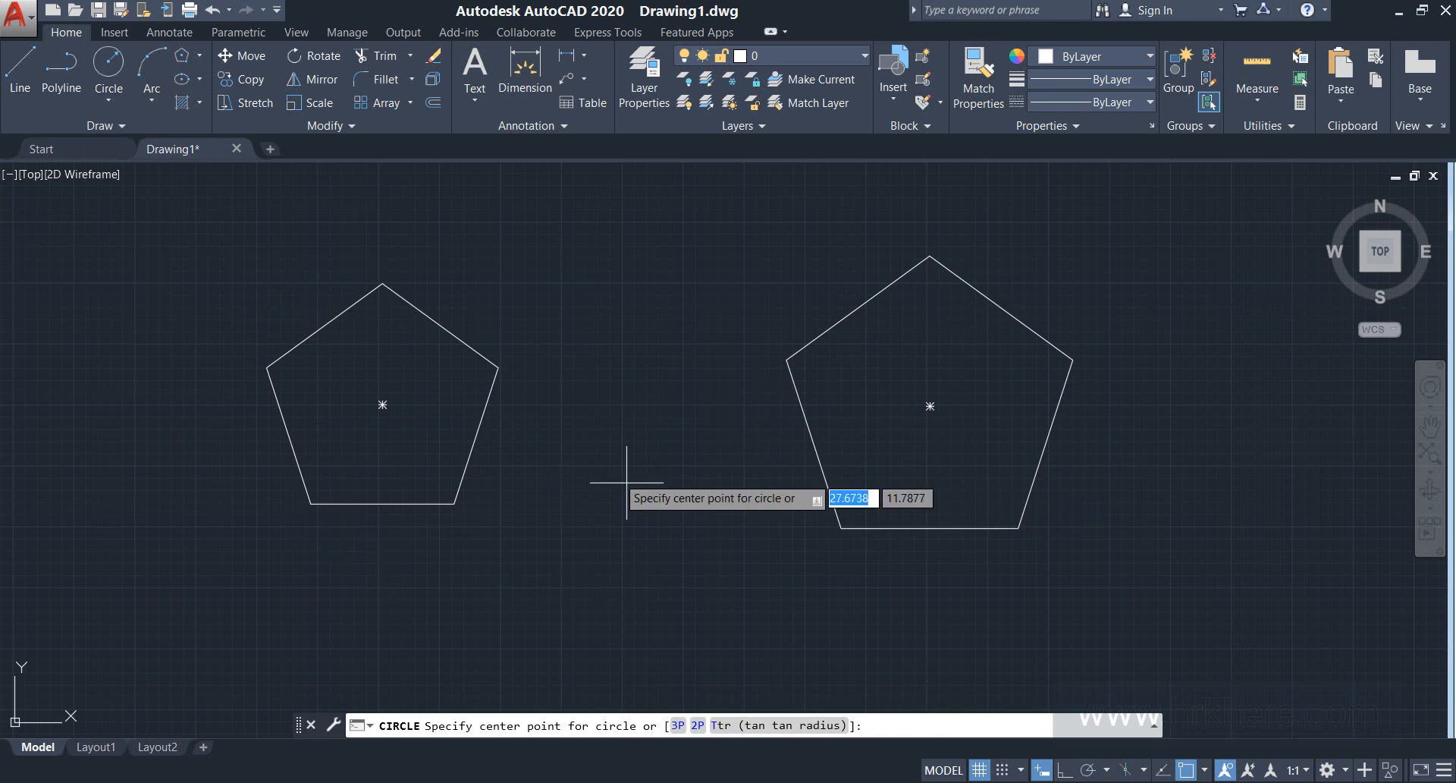
{"action": "left_click", "coordinate": [383, 405]}
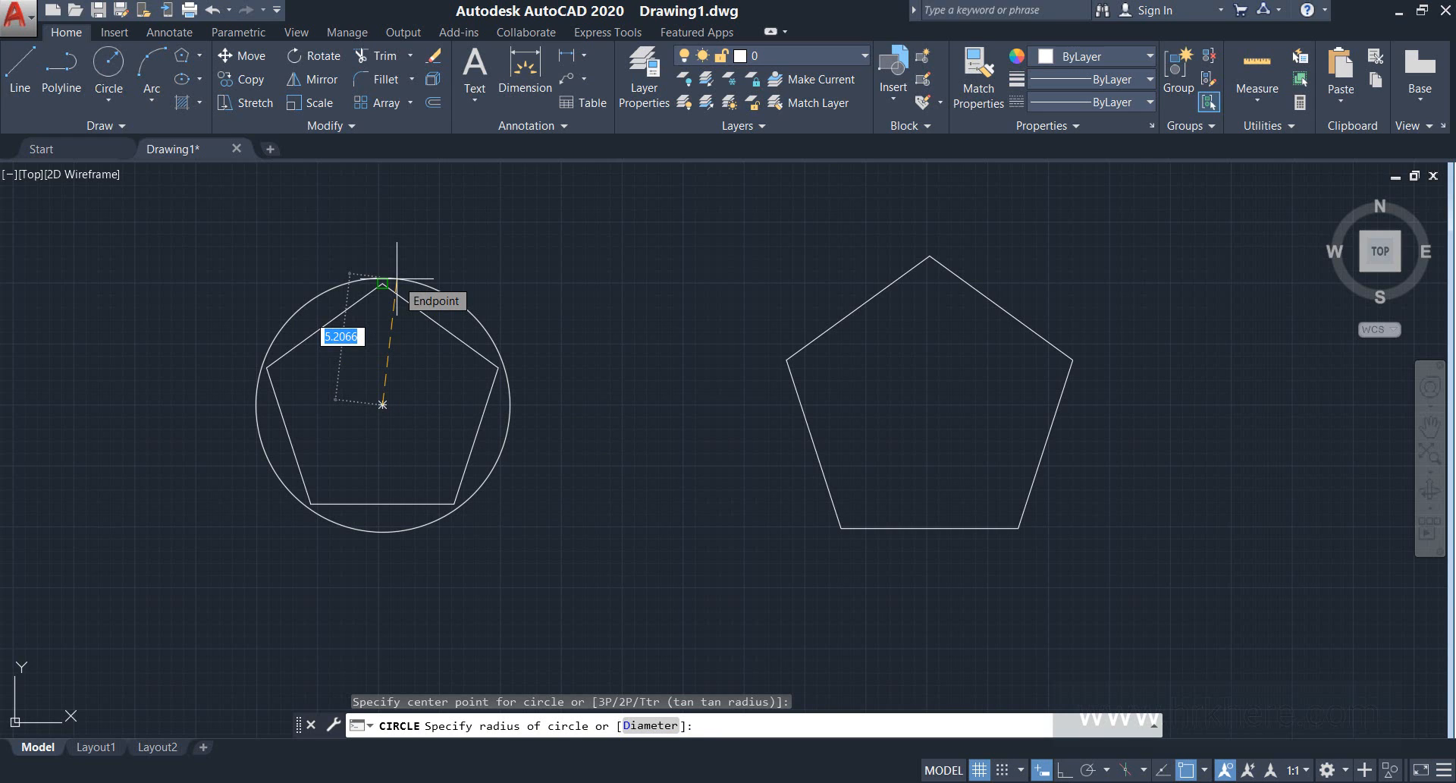
{"action": "type", "text": "5"}
{"action": "key", "text": "Return"}
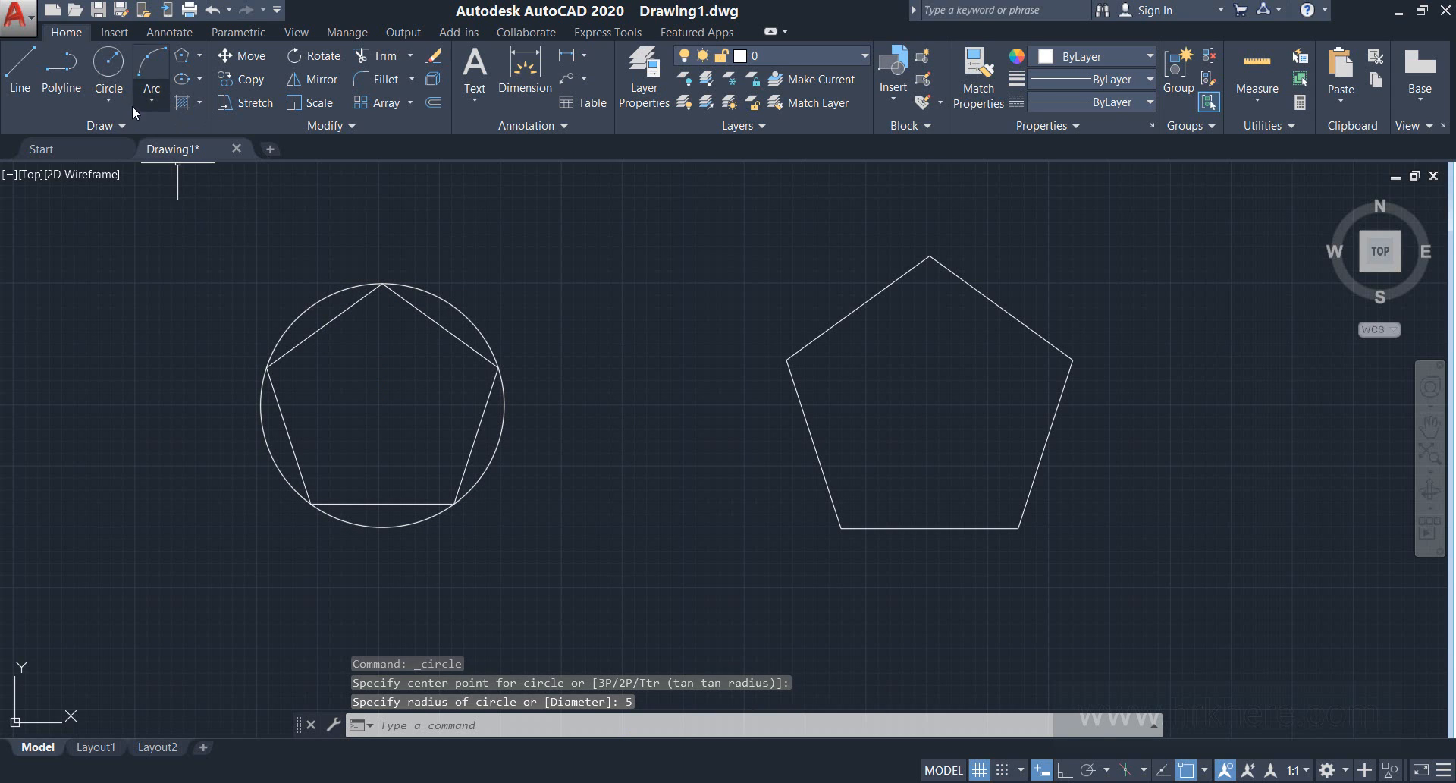
Draw a circle of radius 5 centred on the circumscribed right-hand pentagon
{"action": "left_click", "coordinate": [108, 100]}
{"action": "left_click", "coordinate": [144, 132]}
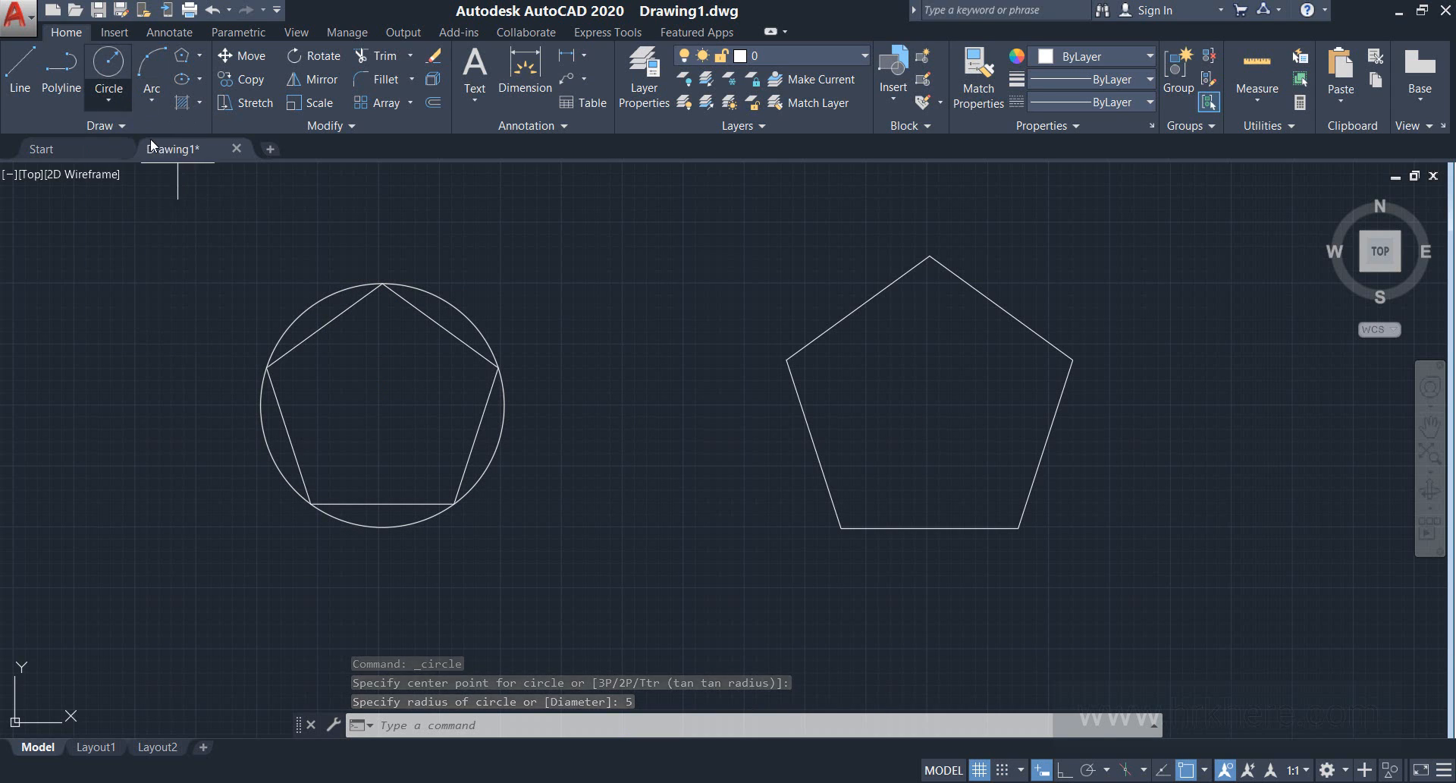
{"action": "left_click", "coordinate": [930, 406]}
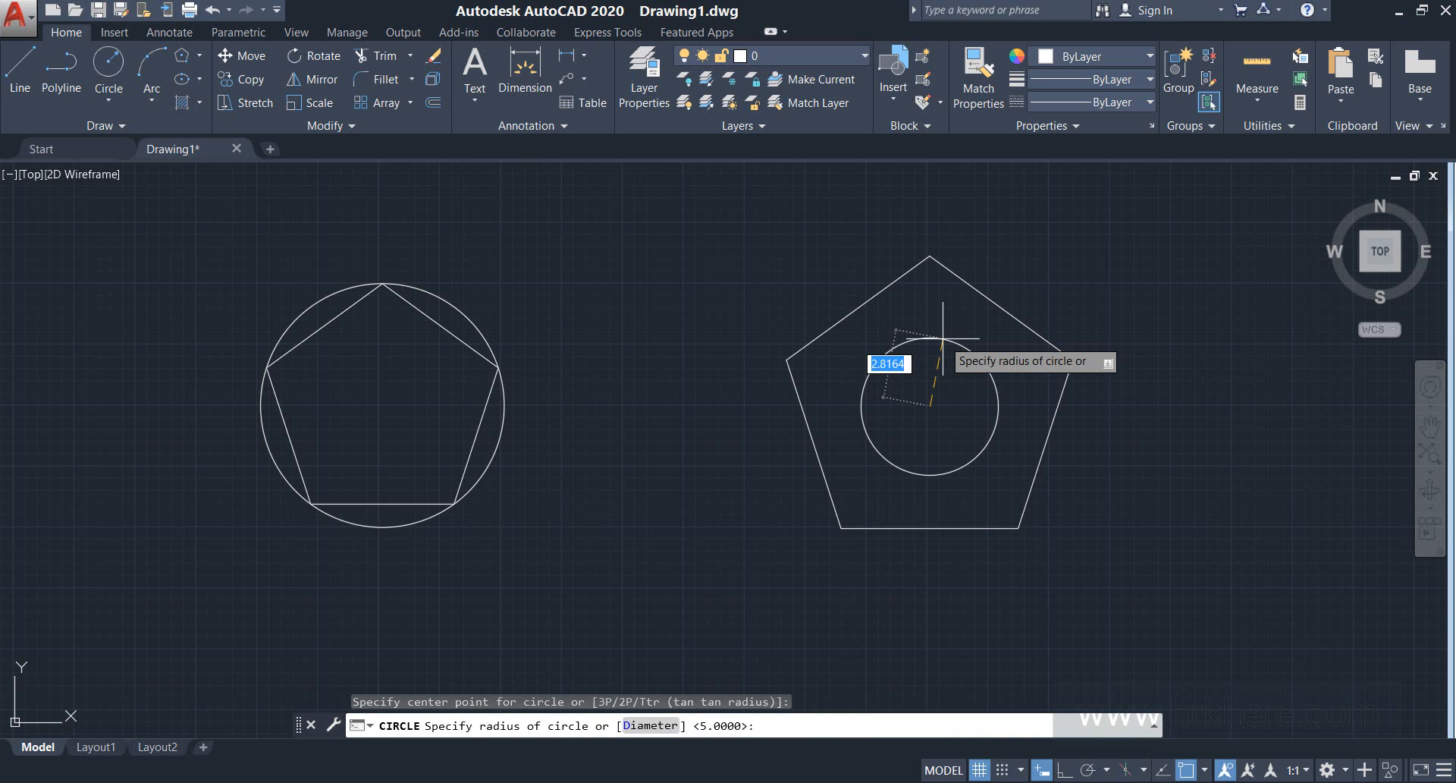
{"action": "type", "text": "5"}
{"action": "key", "text": "Return"}
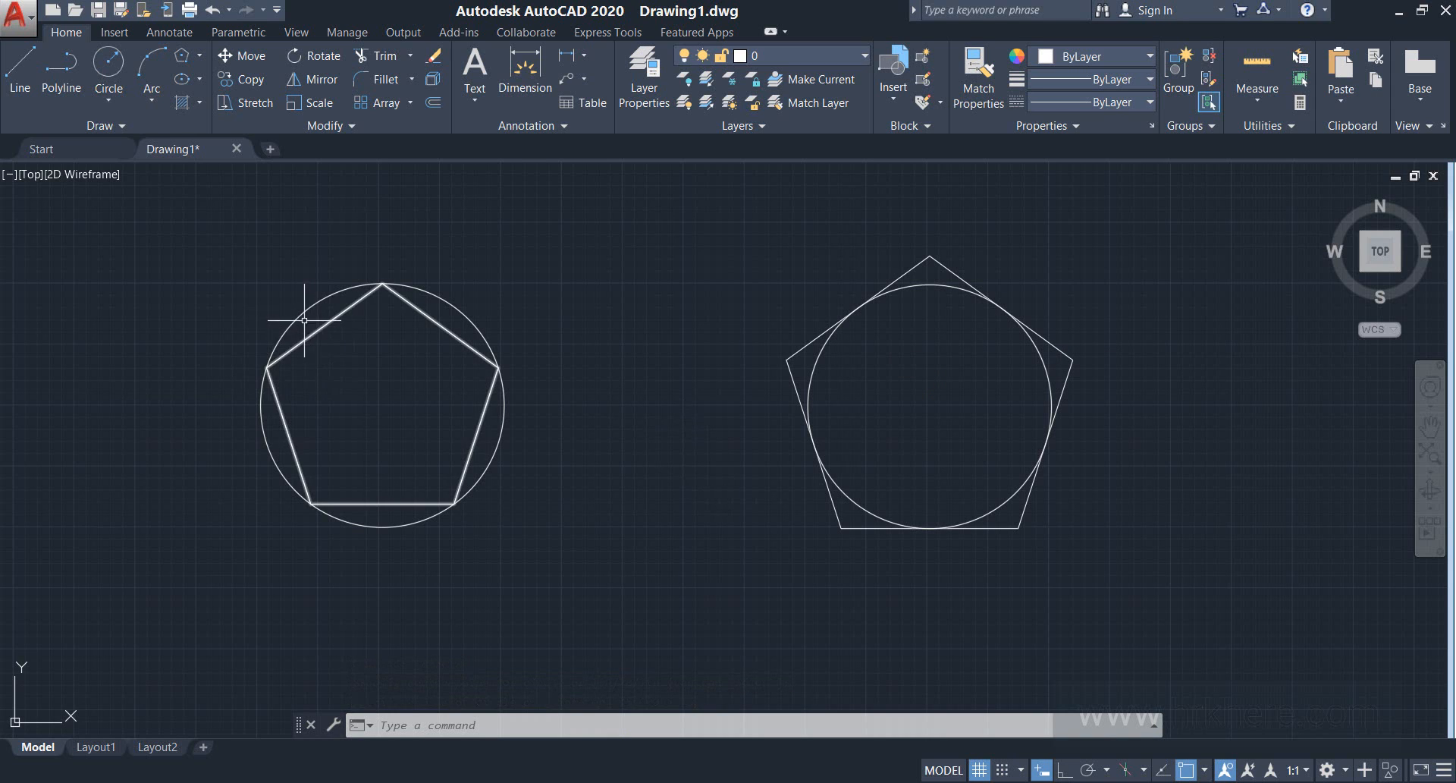
Examine how each pentagon relates to its circle, highlighting the inscribed pair and the circumscribed pair in turn
{"action": "left_click", "coordinate": [214, 244]}
{"action": "left_click", "coordinate": [572, 568]}
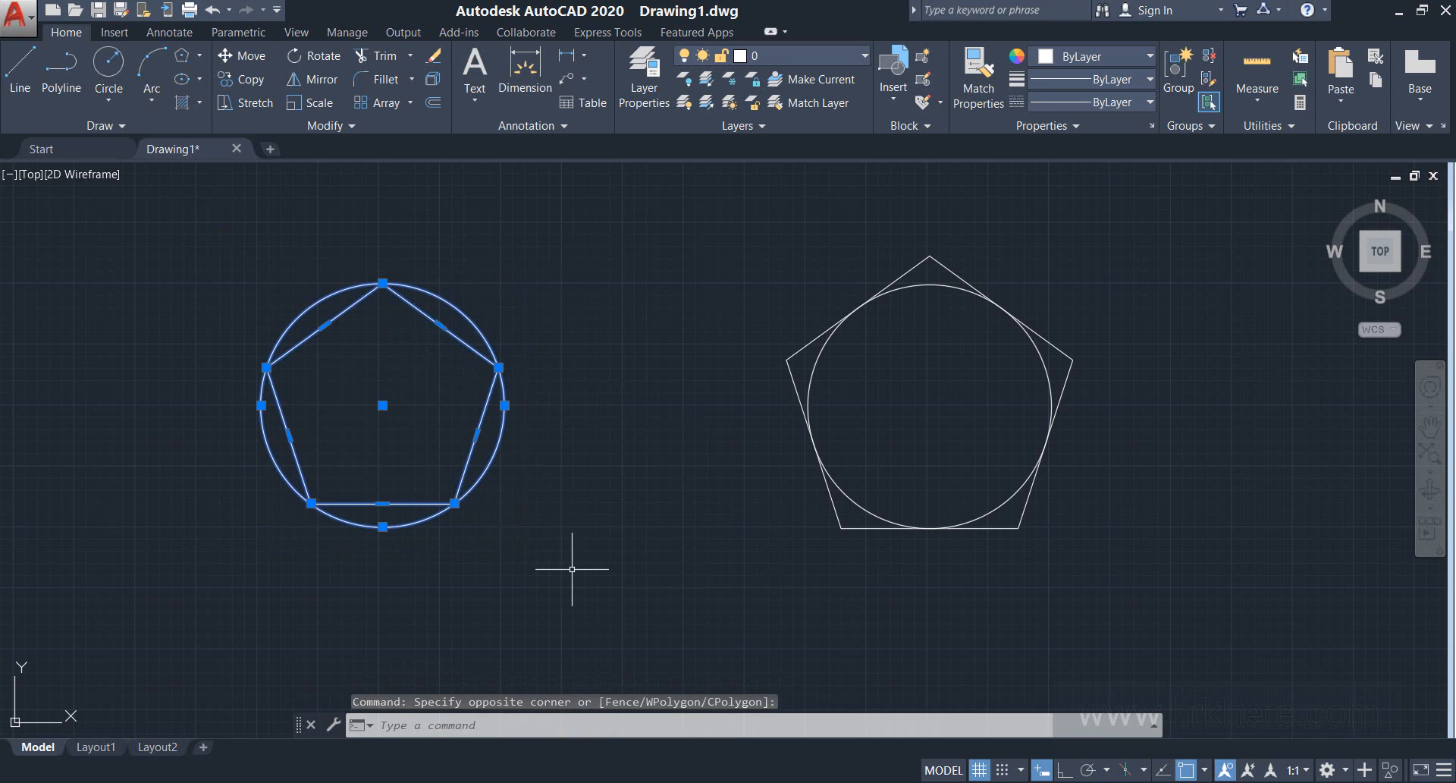
{"action": "key", "text": "Escape"}
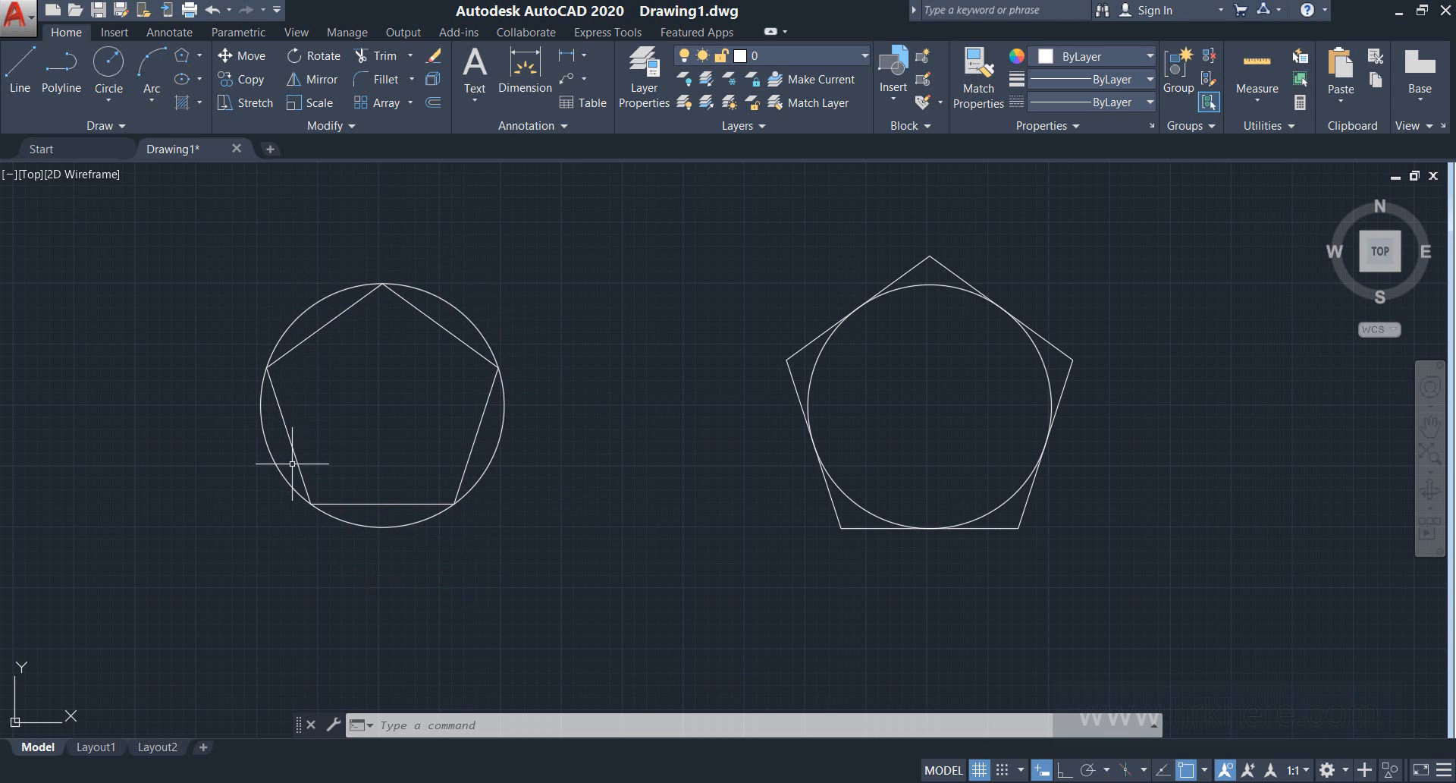
{"action": "mouse_move", "coordinate": [811, 369]}
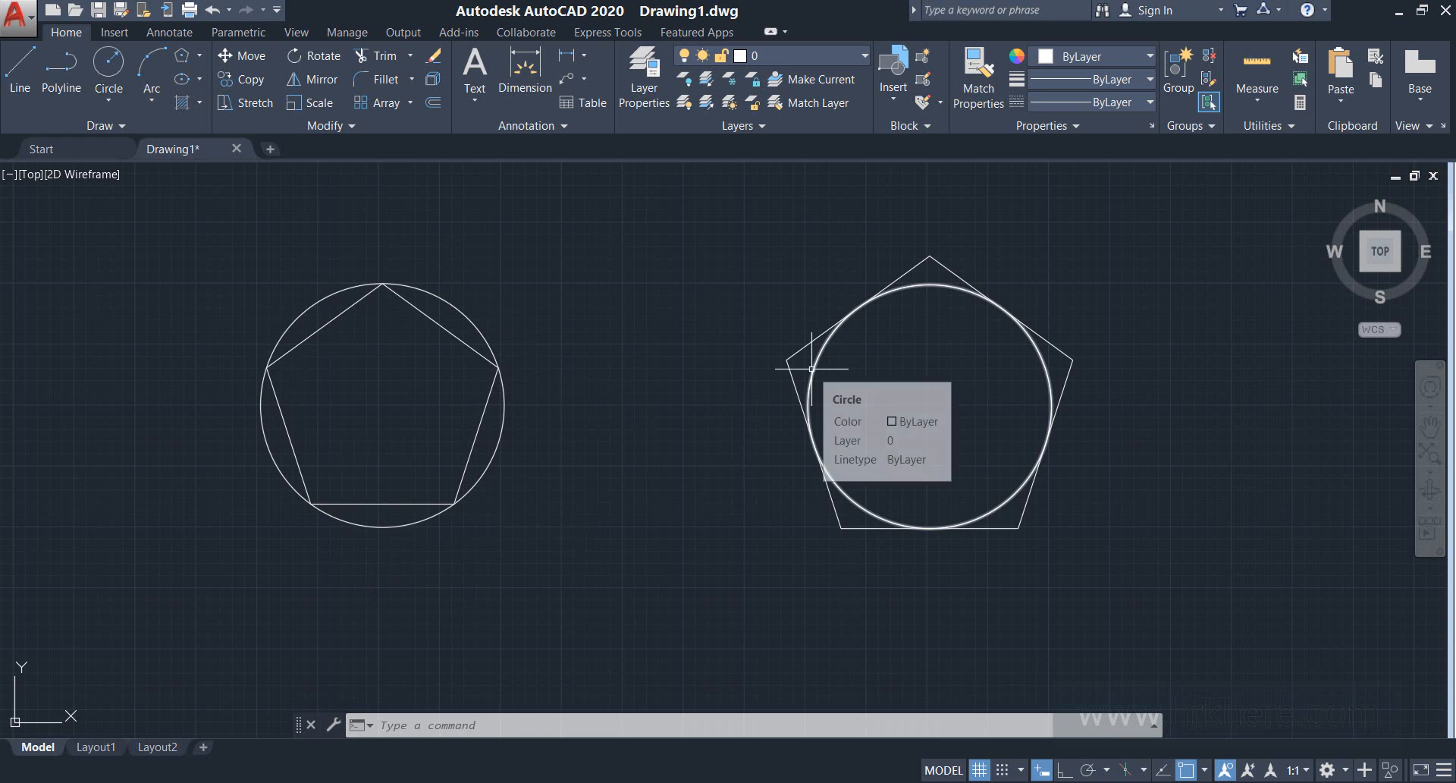
{"action": "left_click", "coordinate": [817, 335]}
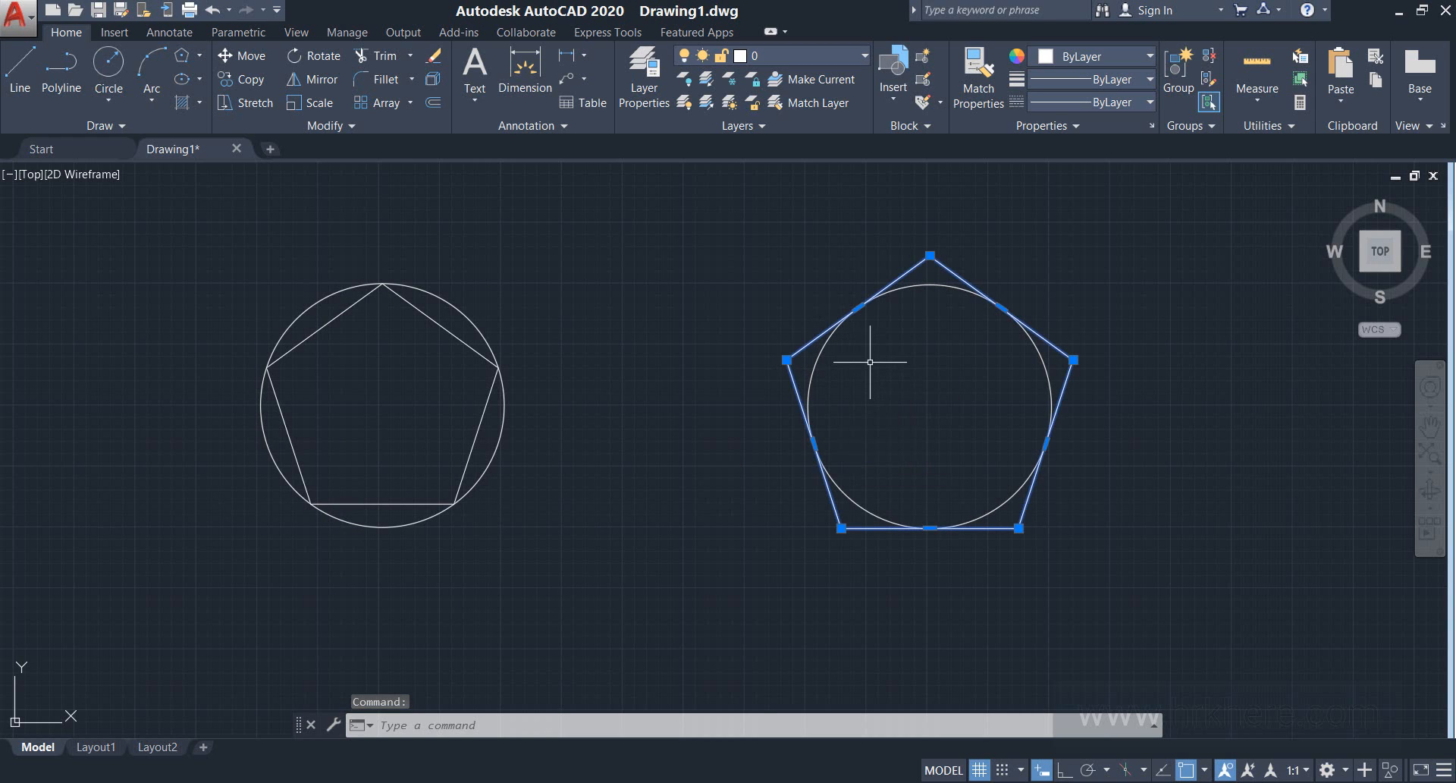
{"action": "key", "text": "Escape"}
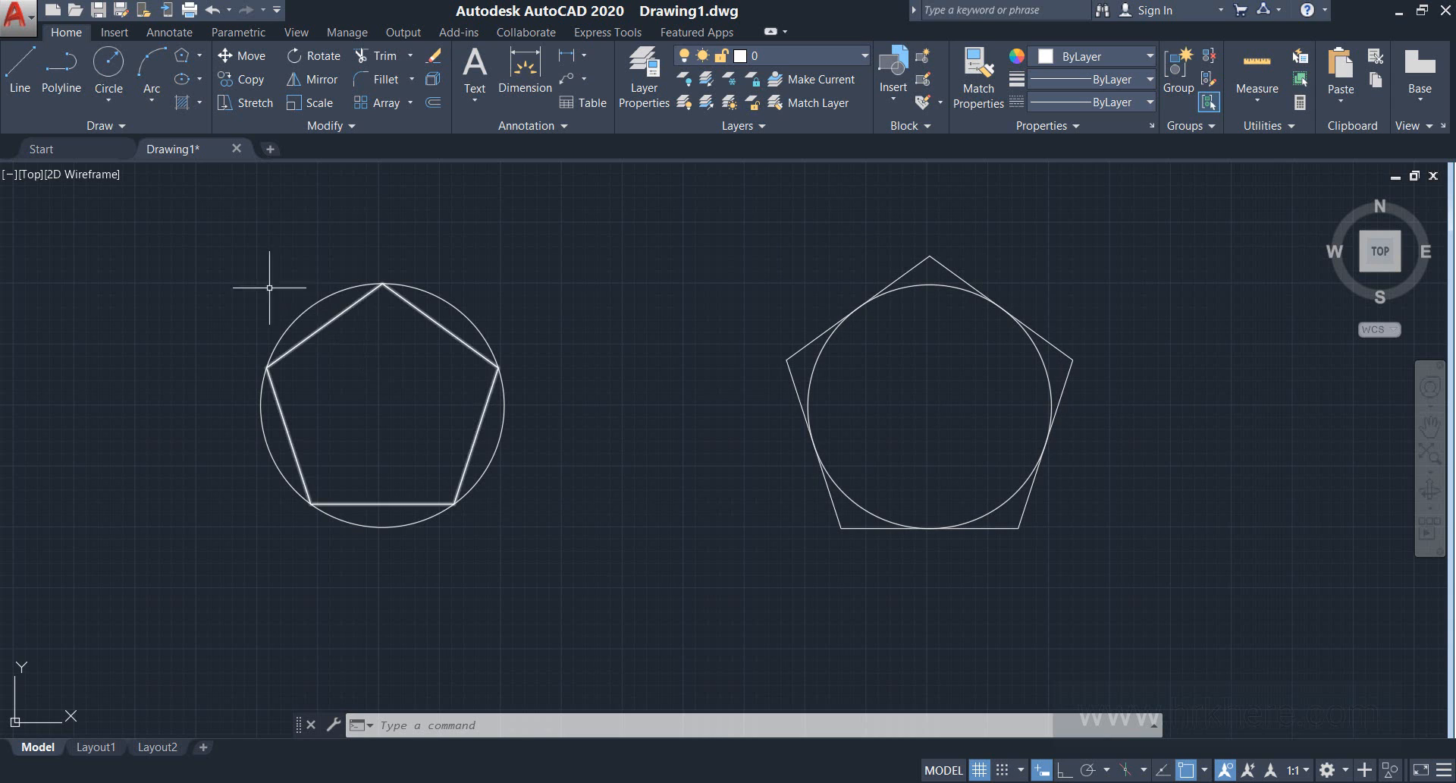
{"action": "left_click", "coordinate": [215, 250]}
{"action": "left_click", "coordinate": [629, 579]}
{"action": "key", "text": "Escape"}
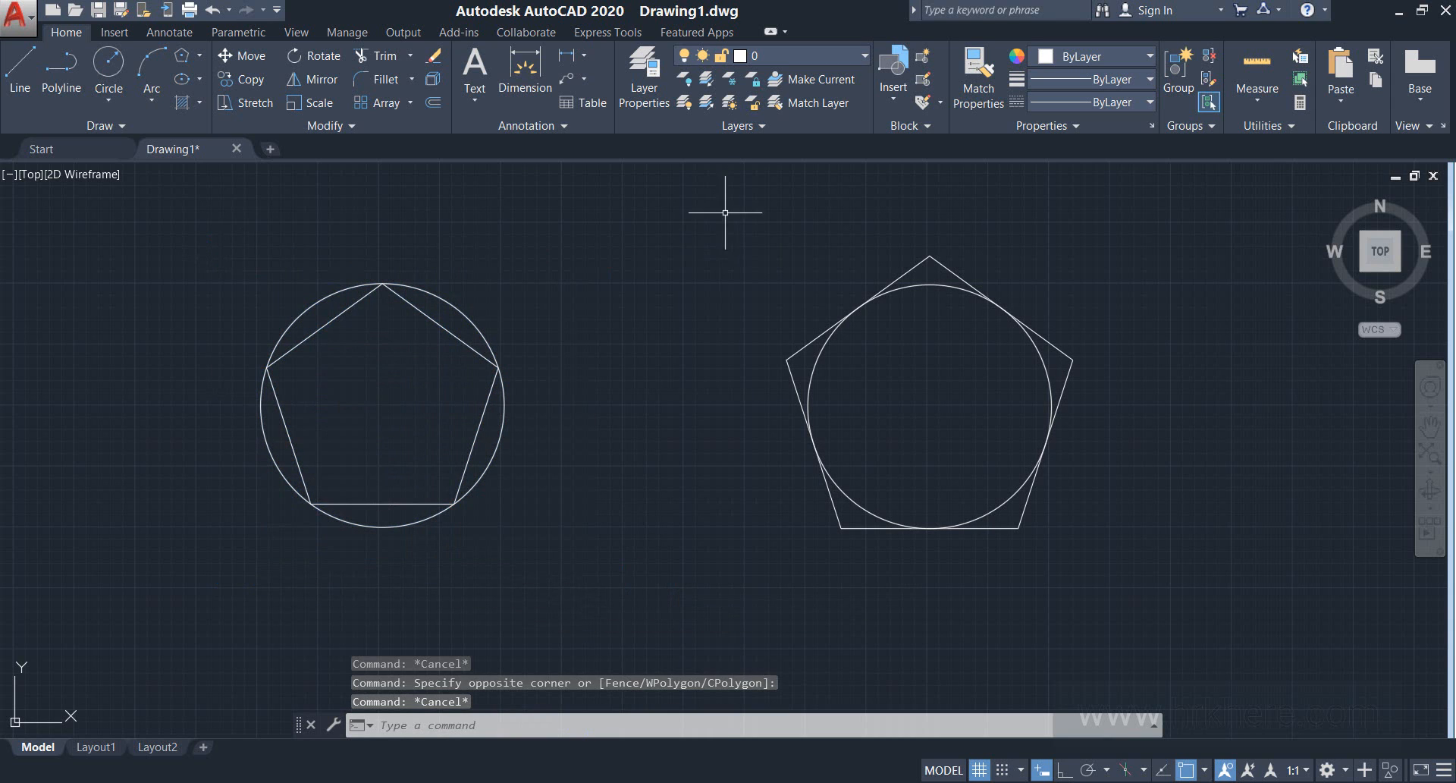
{"action": "left_click", "coordinate": [728, 195]}
{"action": "left_click", "coordinate": [1154, 595]}
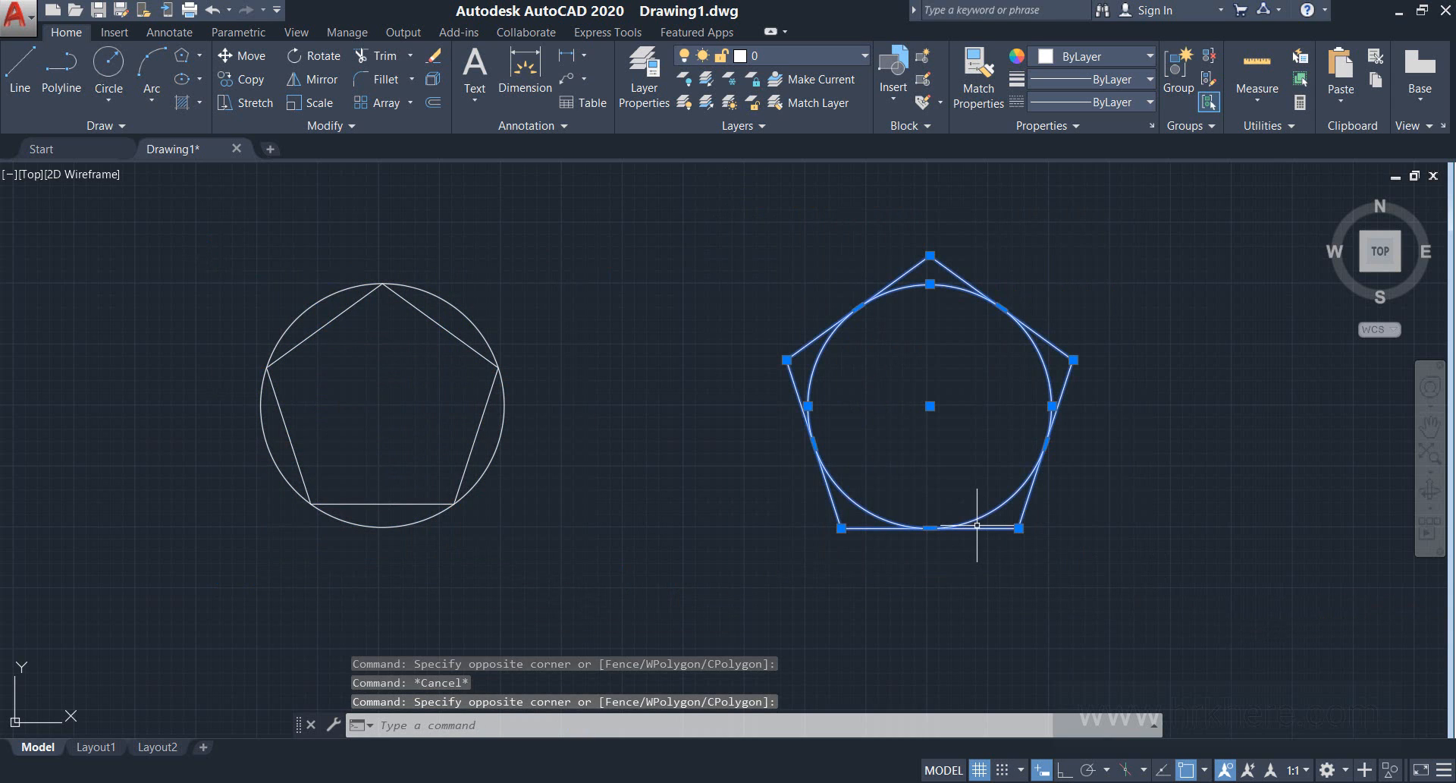
{"action": "key", "text": "Escape"}
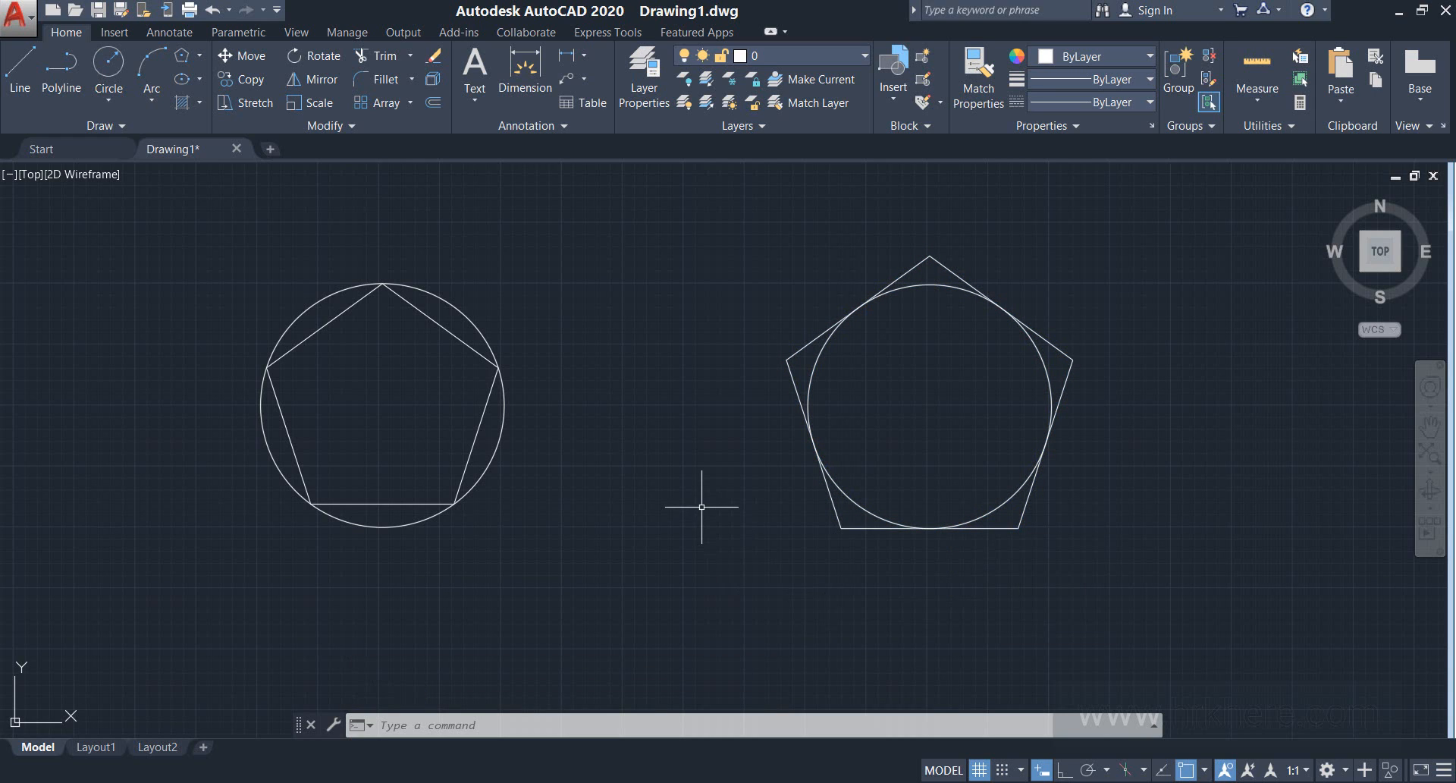